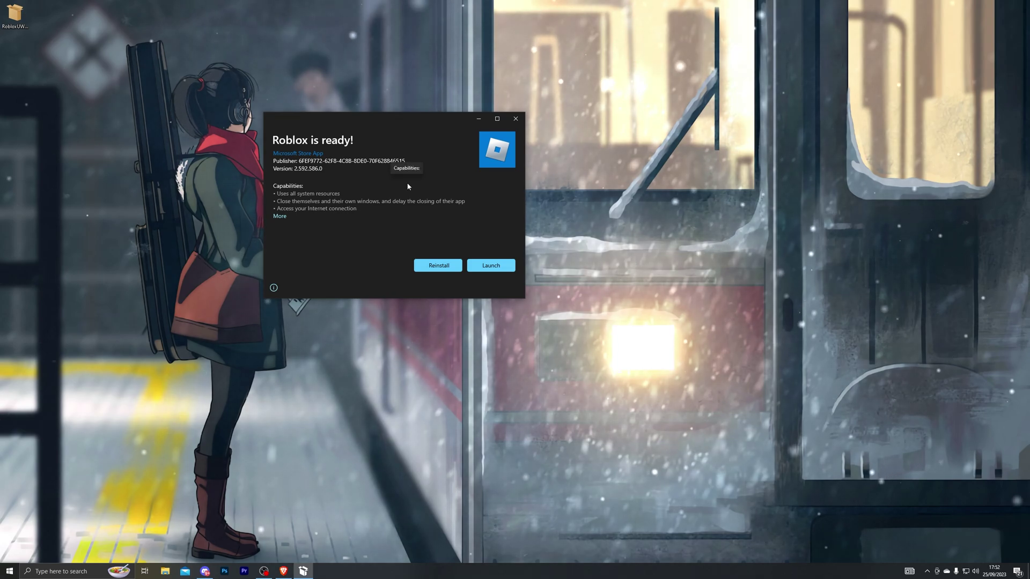
Step: Search 'mic' from the taskbar and launch Microsoft Store
click(59, 571)
text(mic)
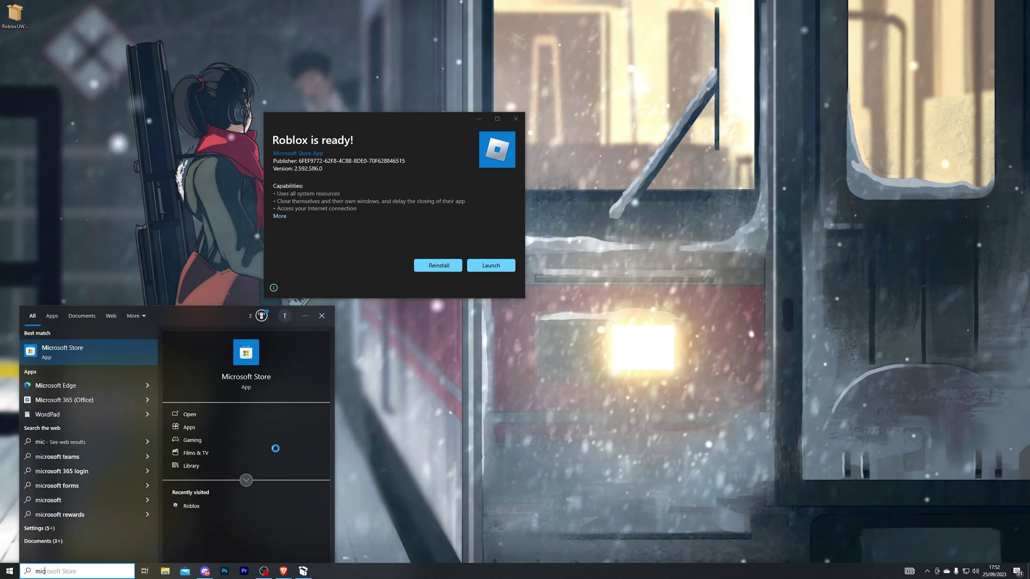
click(70, 350)
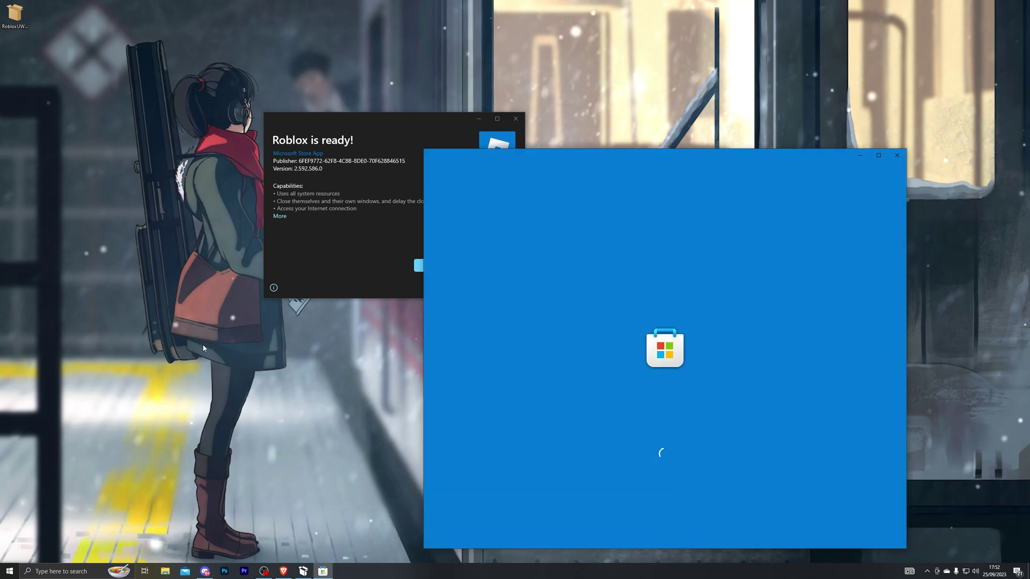
Step: Reposition the Store window, then close Store and the 'Roblox is ready!' dialog
drag(553, 163, 350, 80)
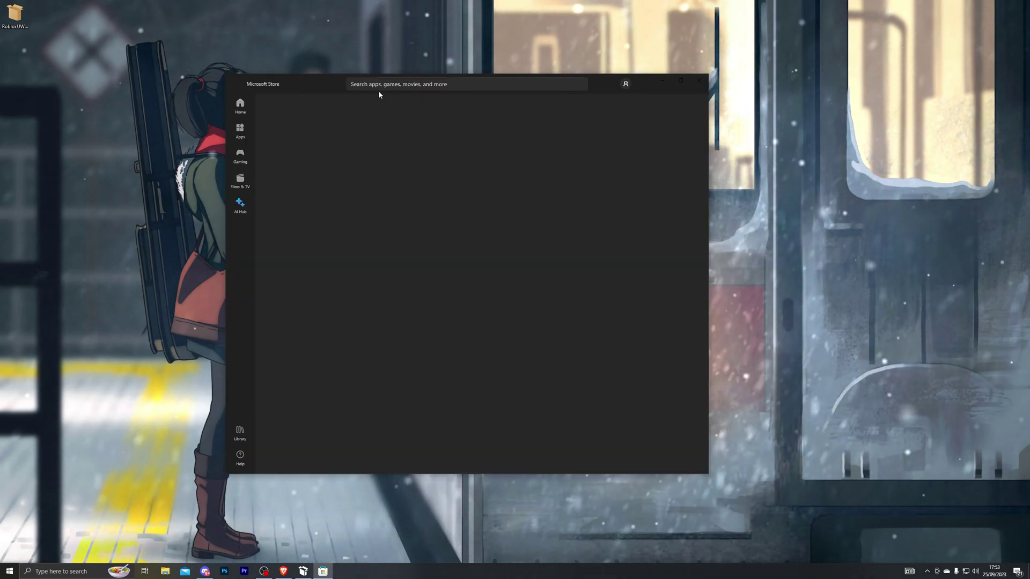
drag(378, 92, 449, 108)
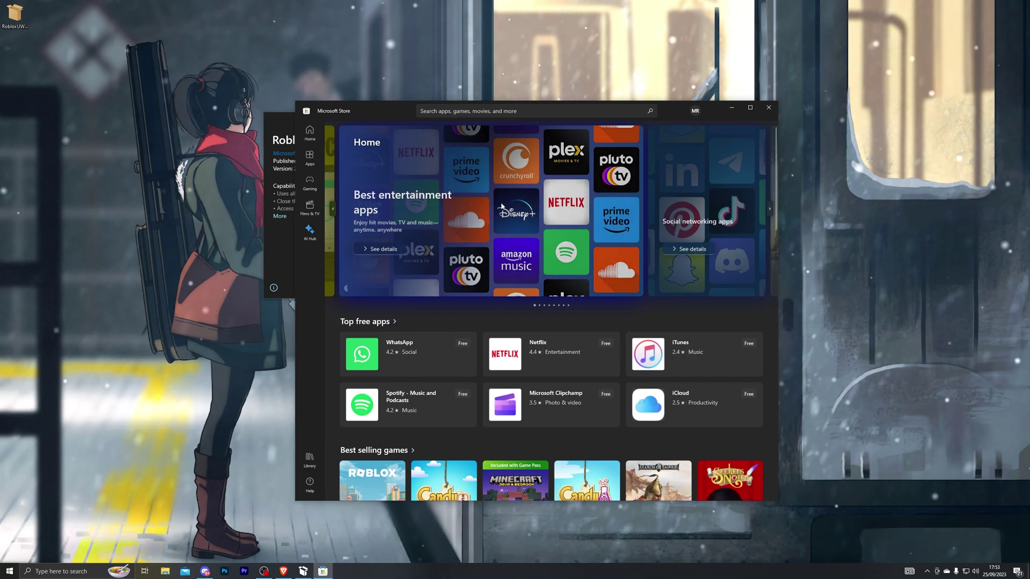
drag(386, 108, 316, 118)
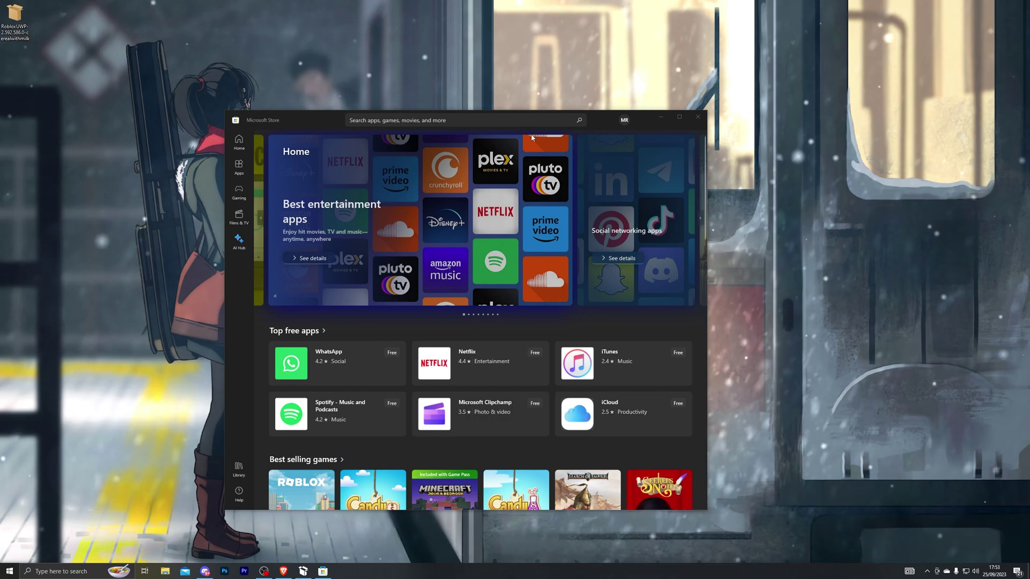
click(700, 123)
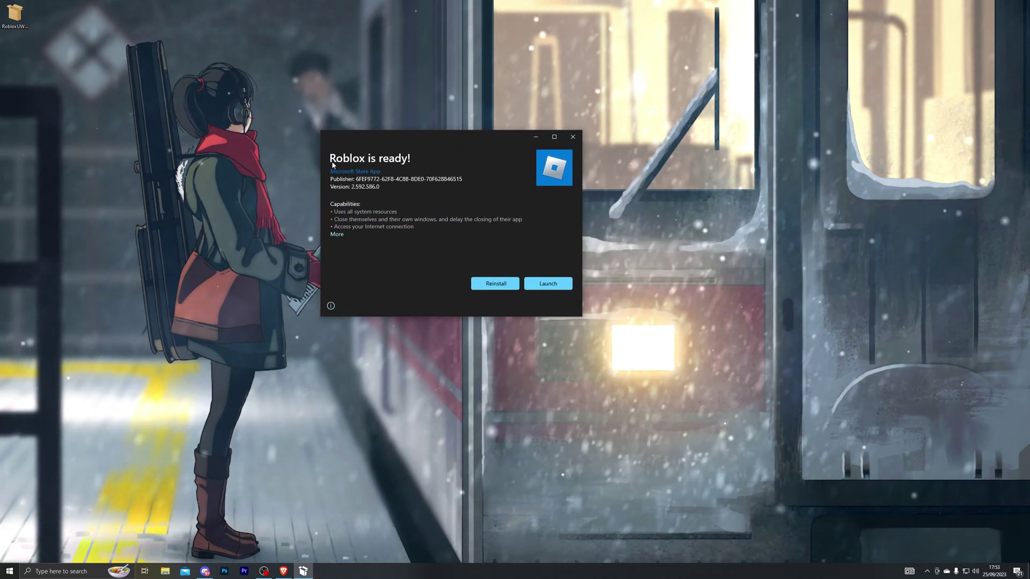
click(572, 137)
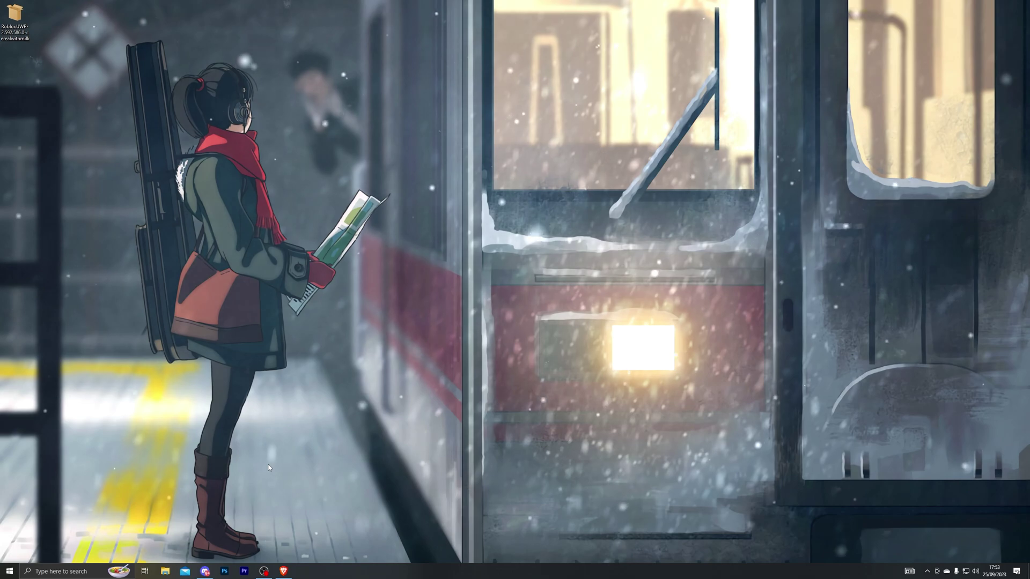
key(super)
text(virus)
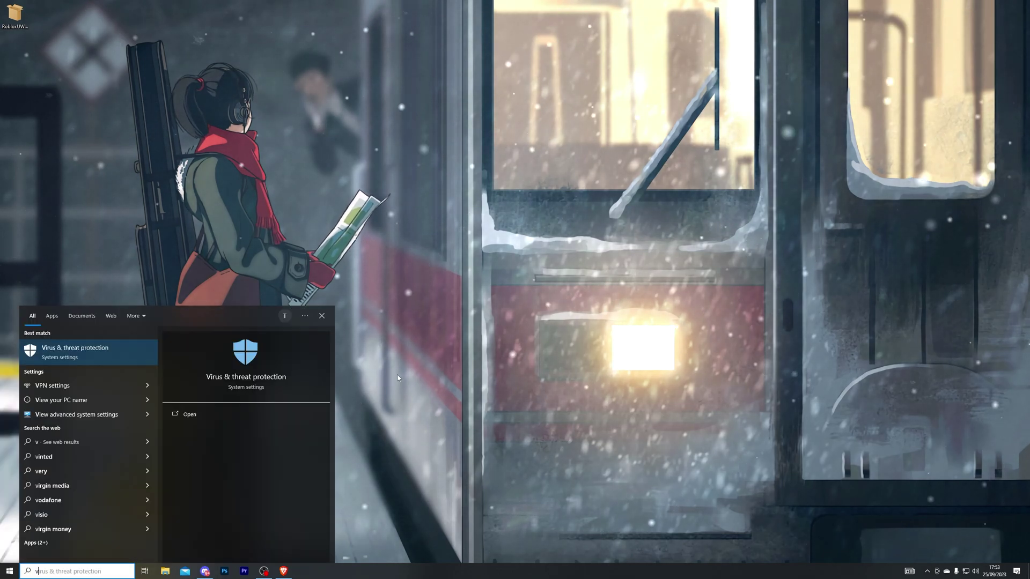
key(Return)
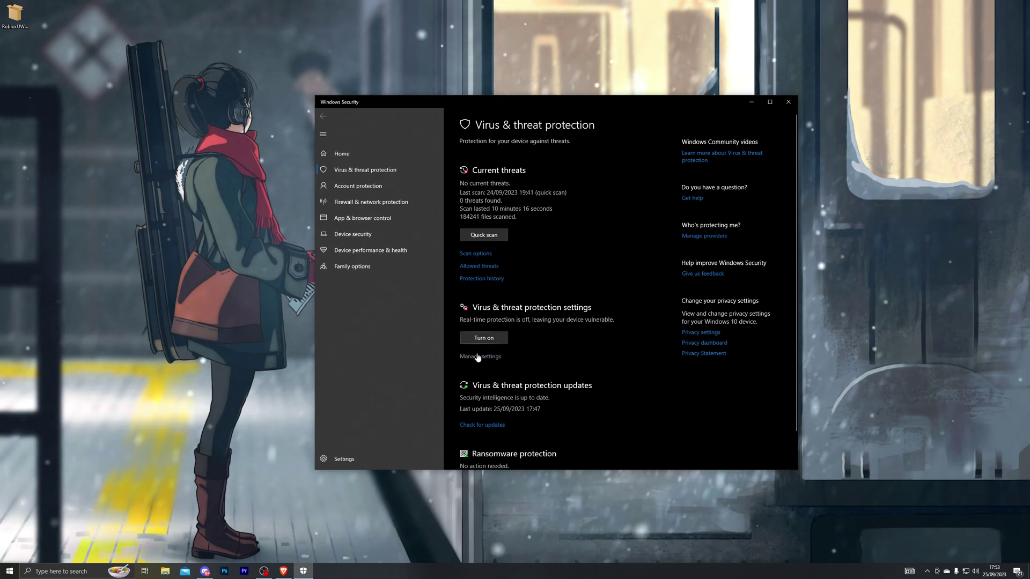
click(478, 357)
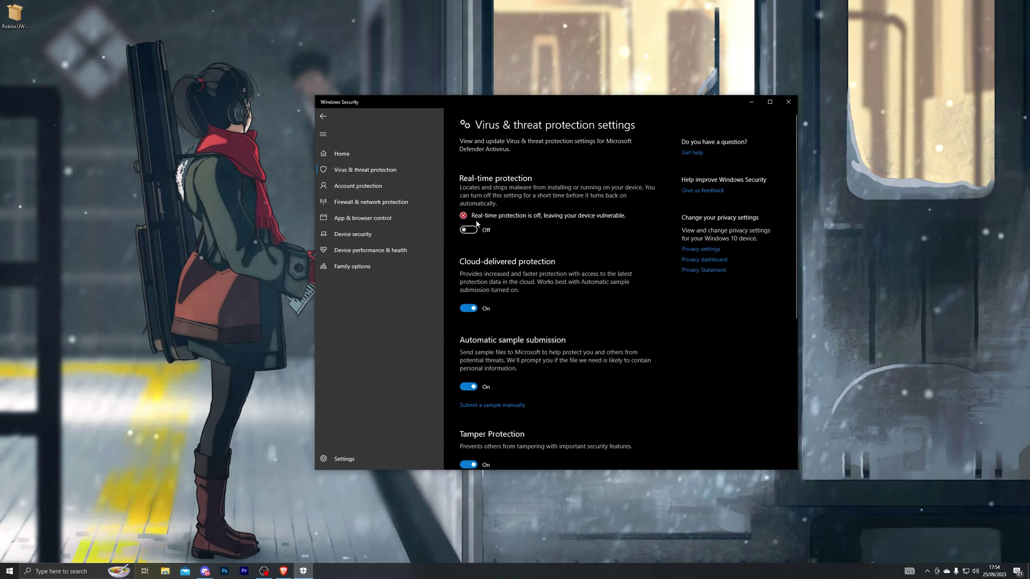
click(788, 101)
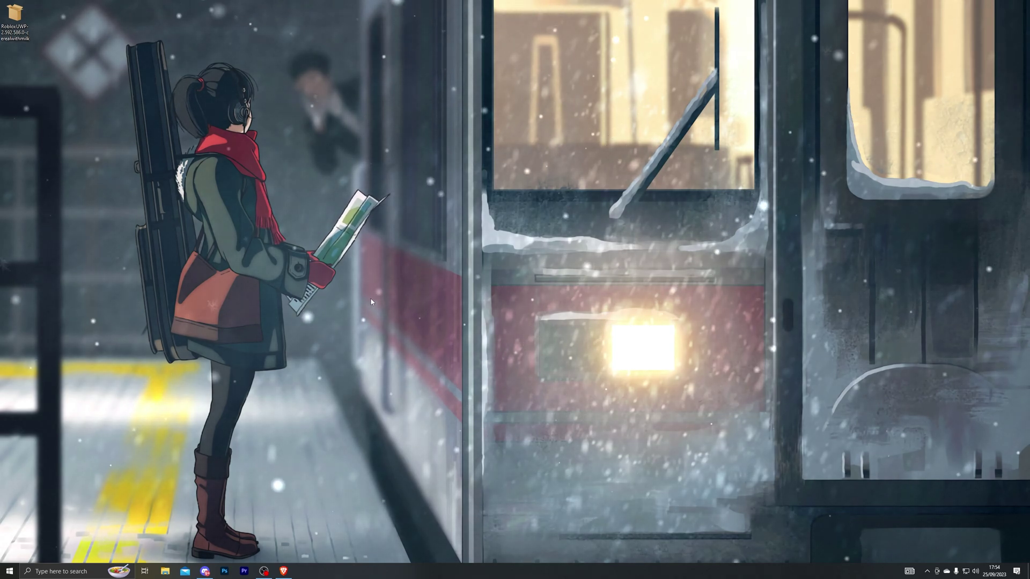
Step: Download Fluxus executor_23081.exe from the Filedm tab to the Desktop and run it
click(284, 570)
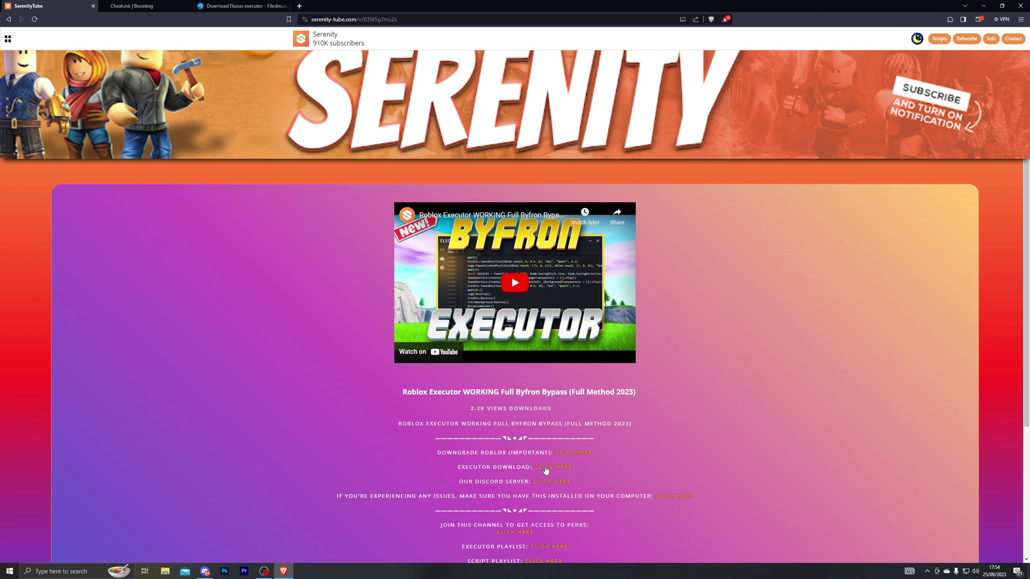
click(144, 5)
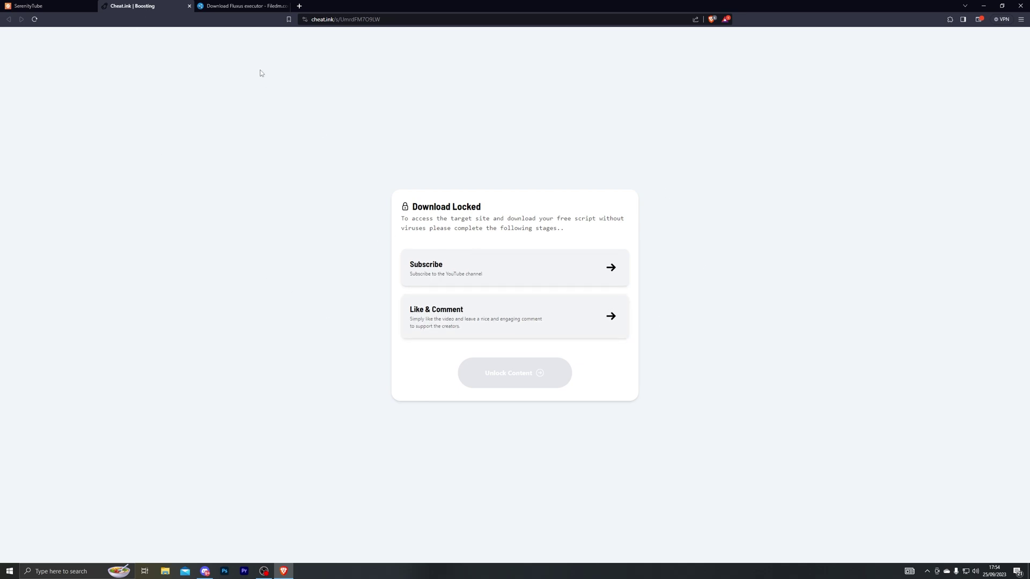
click(247, 5)
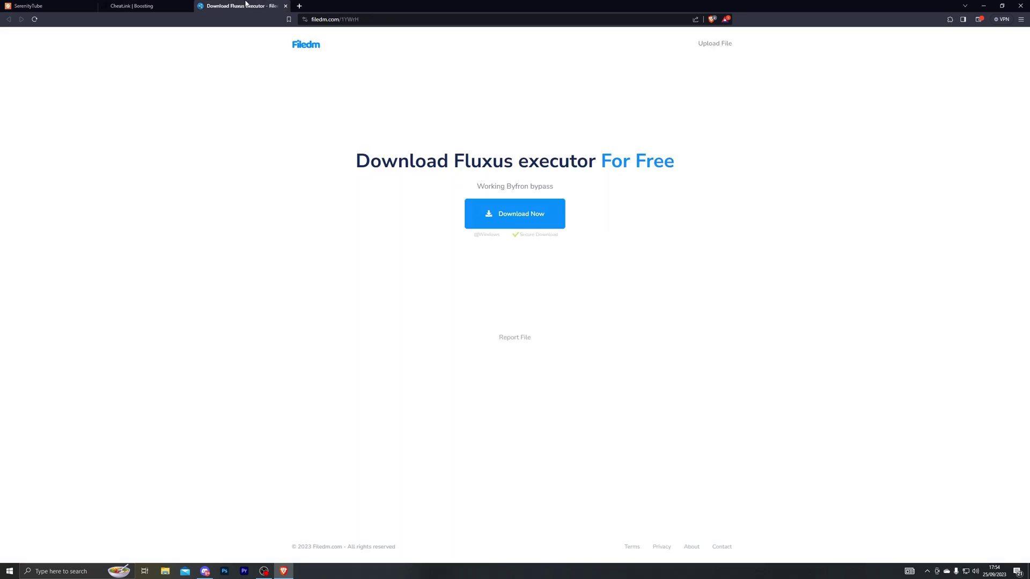
click(540, 222)
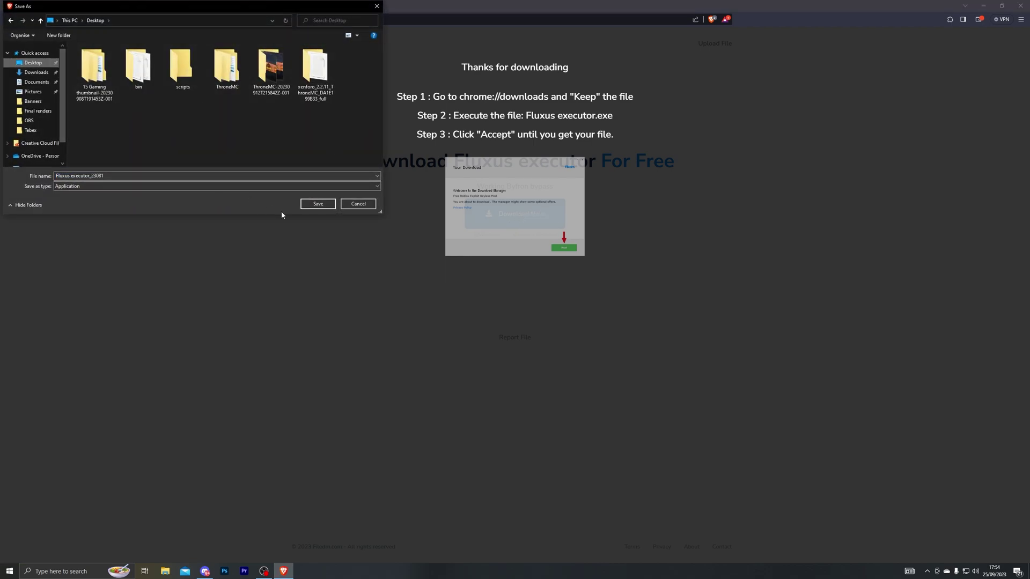
click(320, 203)
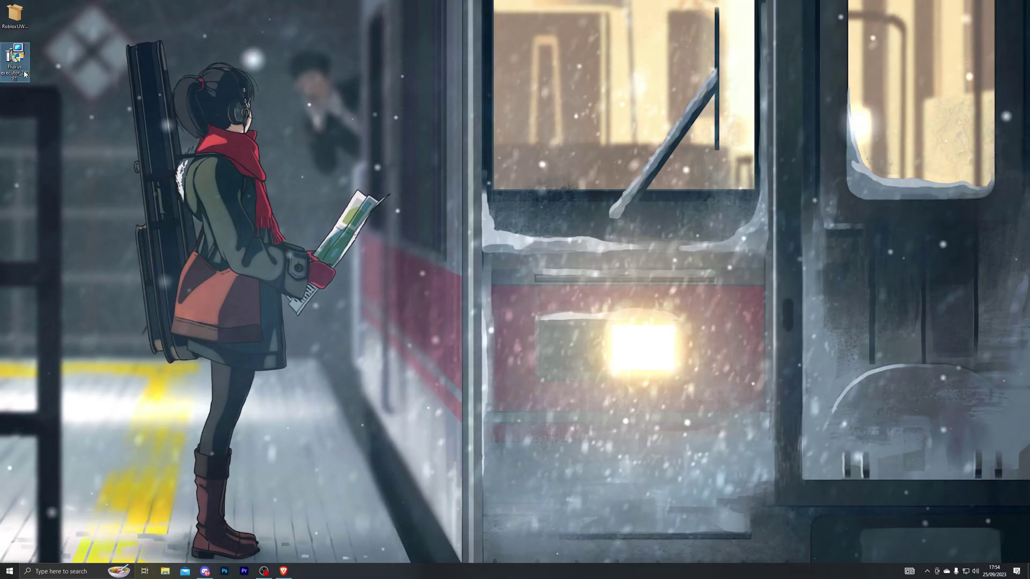
double_click(3, 51)
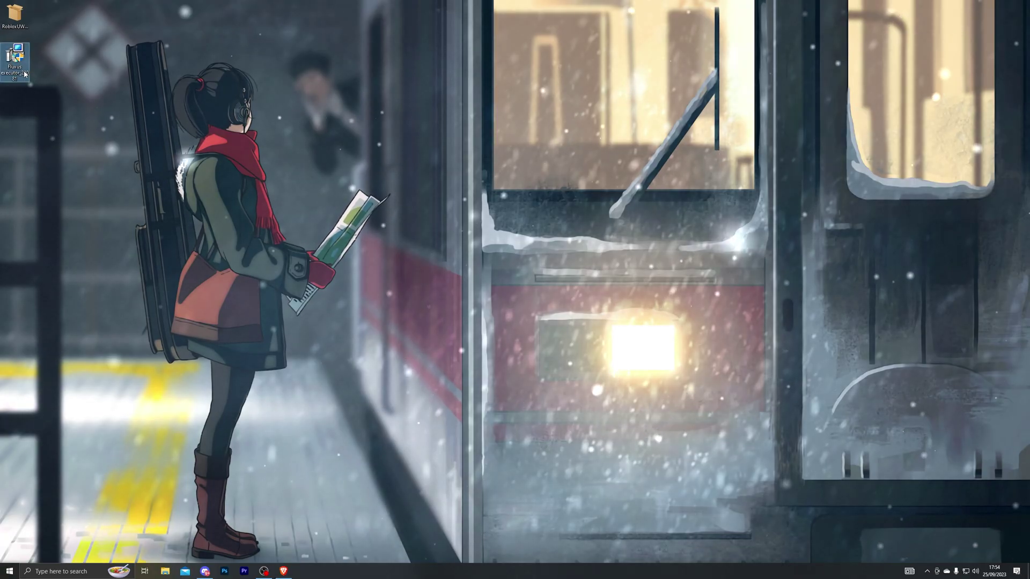
Step: Allow the Download Manager to run and decline the bundled Opera and SpyHunter offers
click(88, 340)
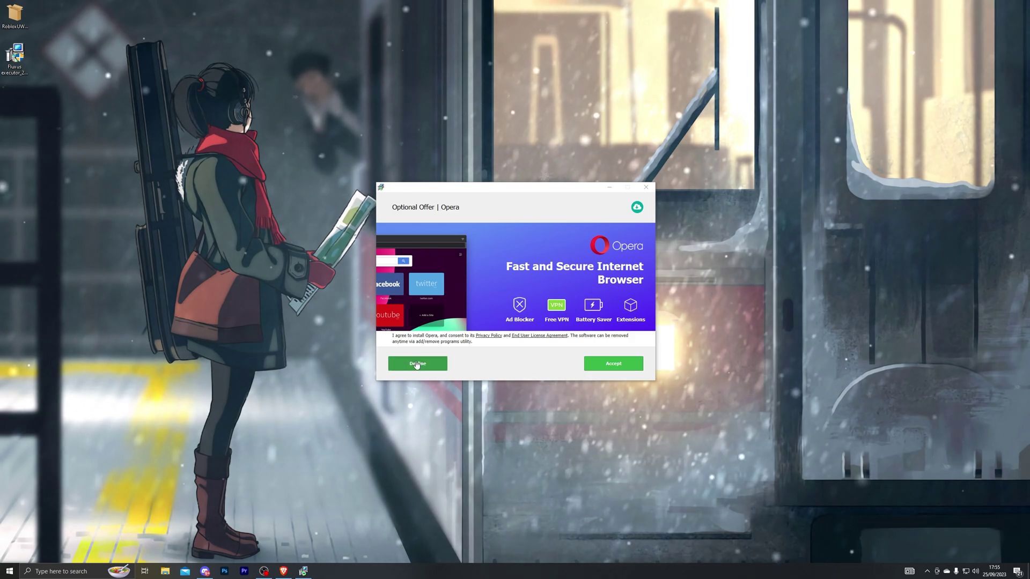
click(417, 364)
click(416, 363)
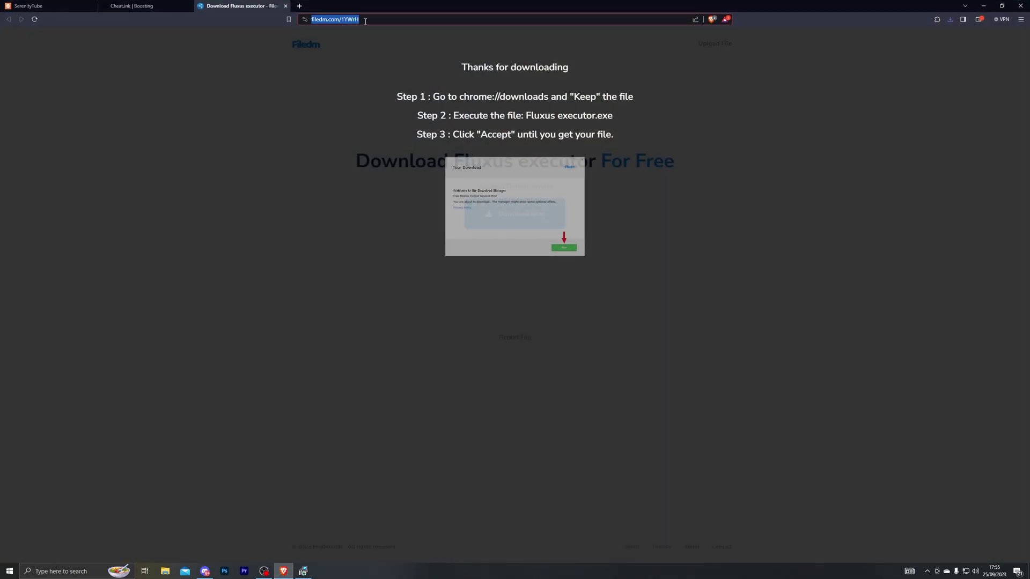
Step: Save Fluxus.zip from the direct link to the Desktop, check the downloads list, and show the desktop
text(http://a.directfiledl.com/getfile?id=23081)
key(Return)
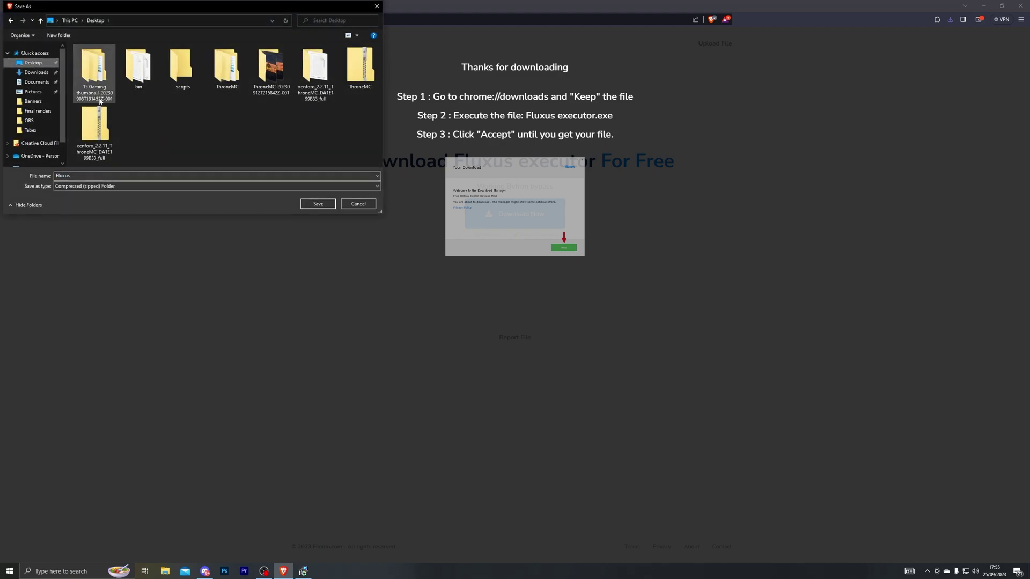
click(318, 204)
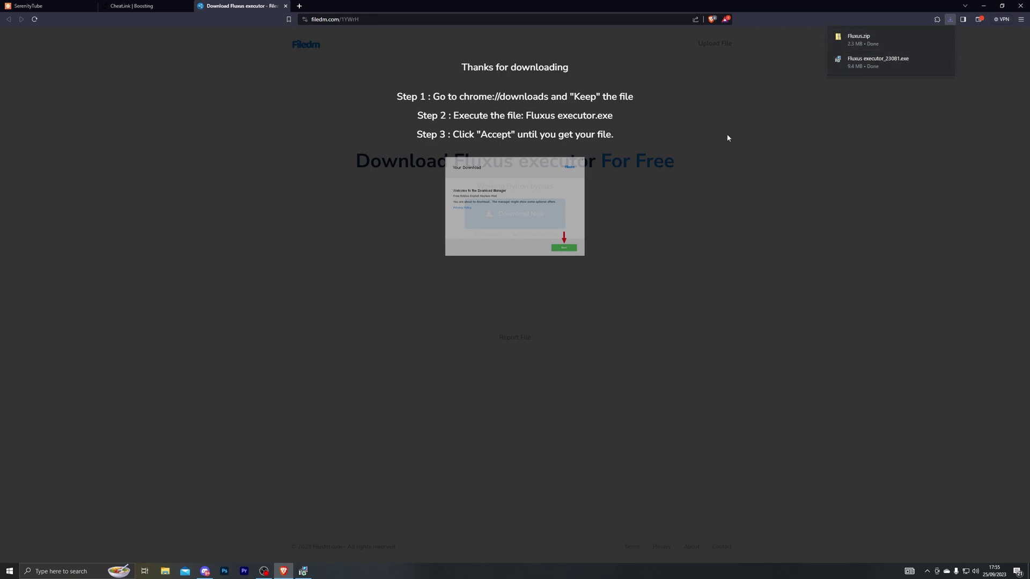
key(ctrl+j)
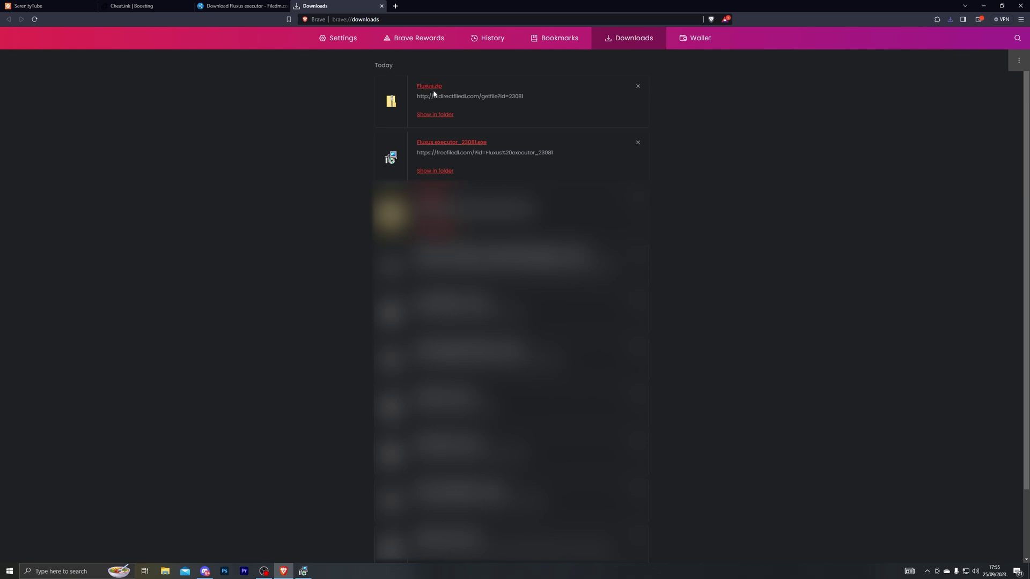
key(super+d)
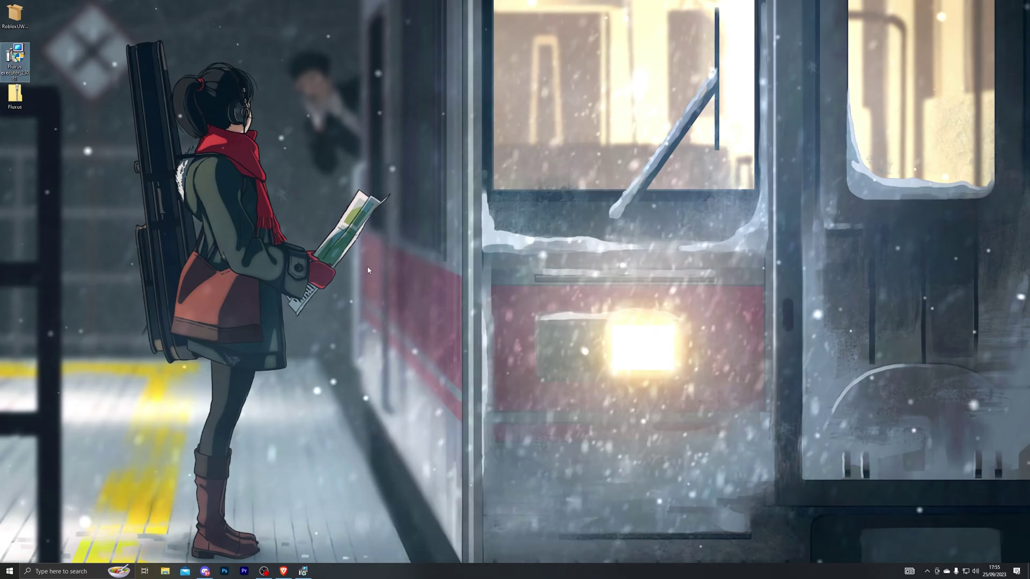
Step: Extract Fluxus.zip into a Fluxus folder on the Desktop and place the folder icon on the desktop
right_click(14, 94)
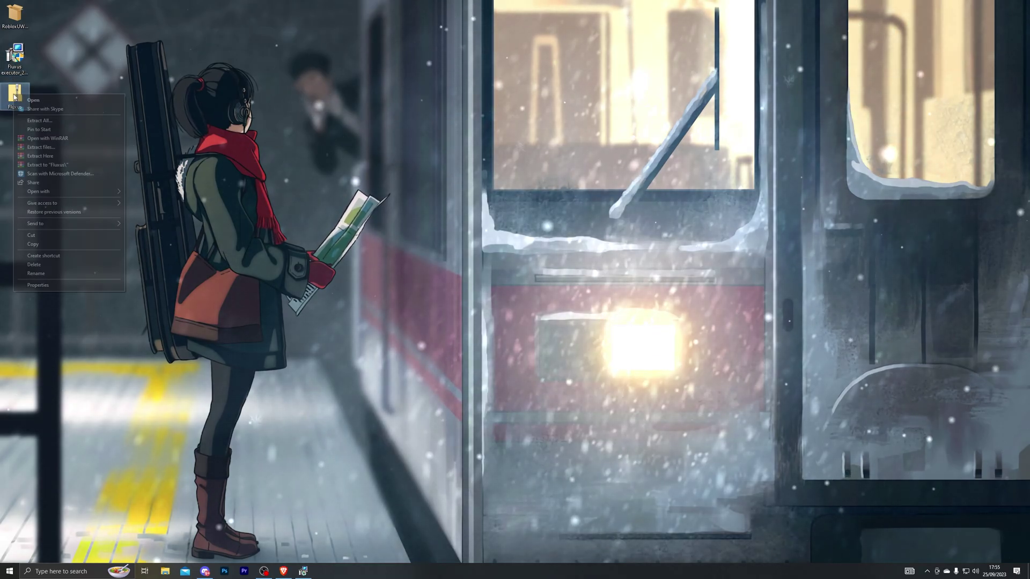
click(40, 122)
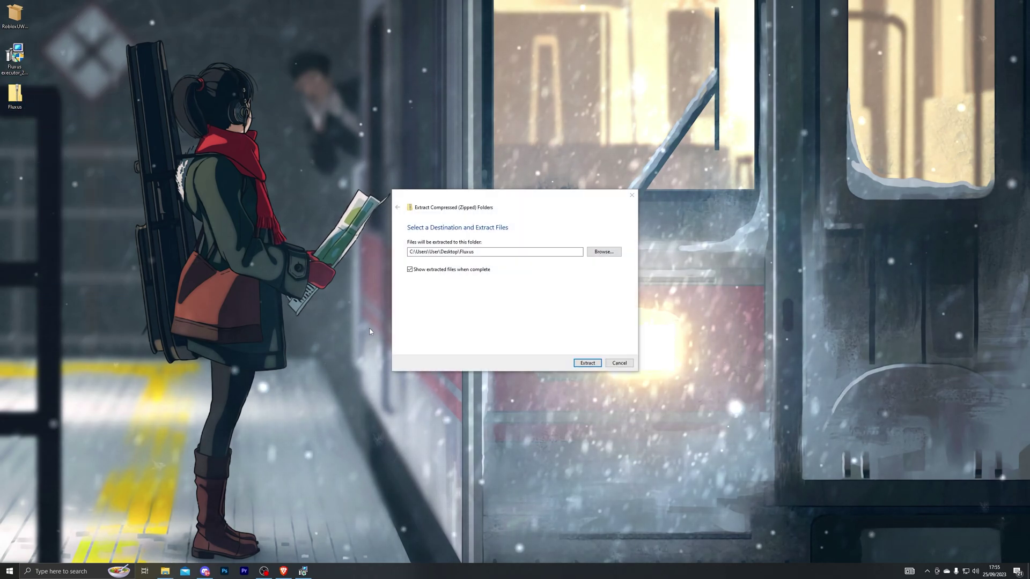
click(581, 362)
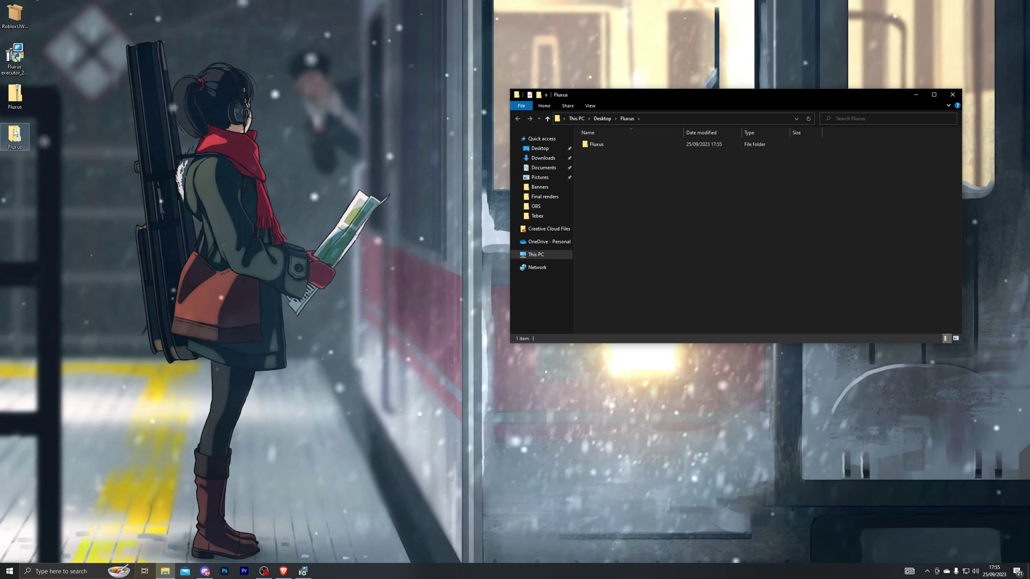
click(952, 94)
drag(15, 135, 196, 177)
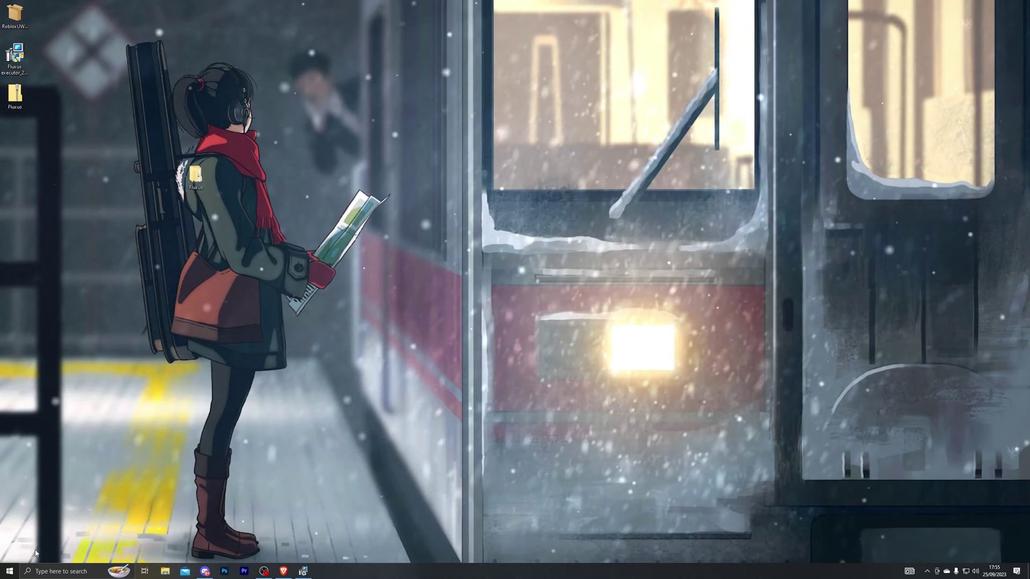
Step: Search 'virus' and open the Virus & threat protection settings in Windows Security
key(super)
text(virus)
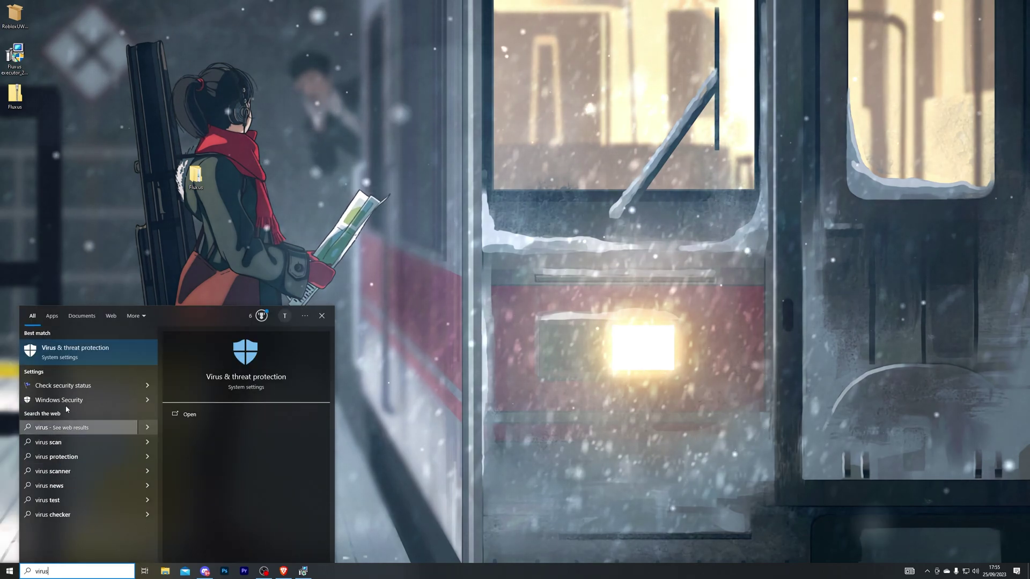
click(75, 351)
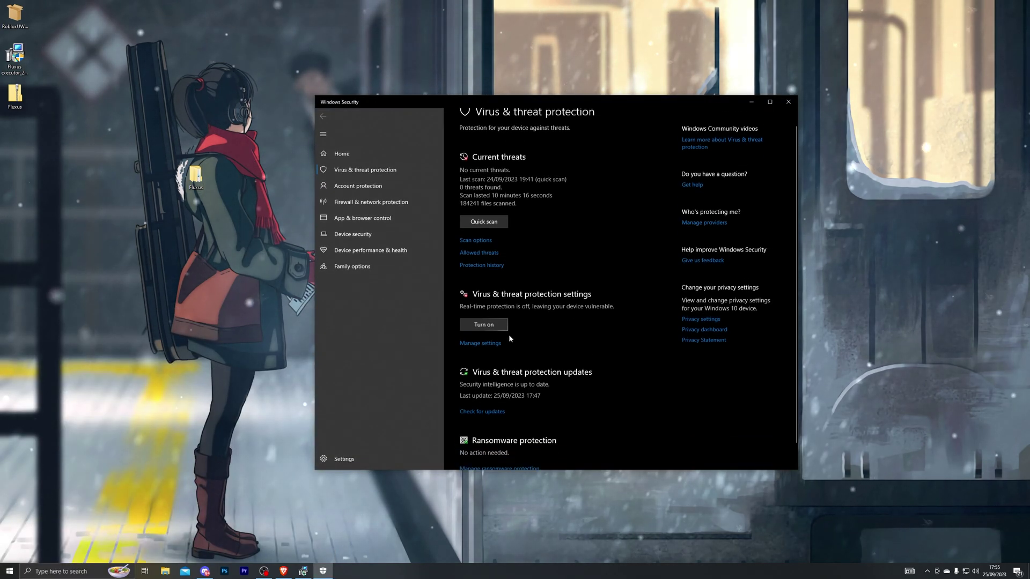
scroll(484, 293, down, 1)
click(481, 320)
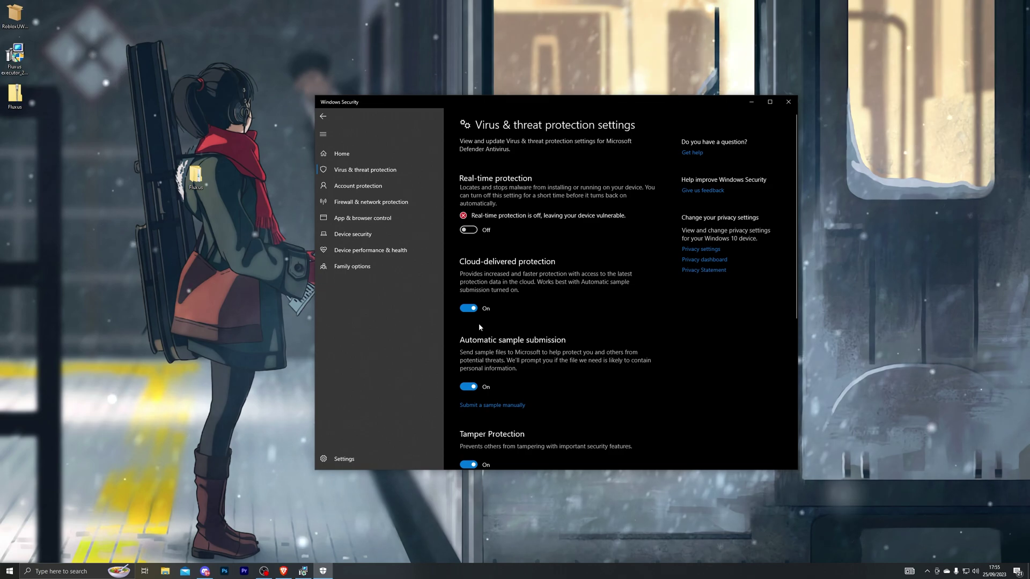
Step: Add the Desktop Fluxus folder as a Defender folder exclusion
scroll(480, 348, down, 8)
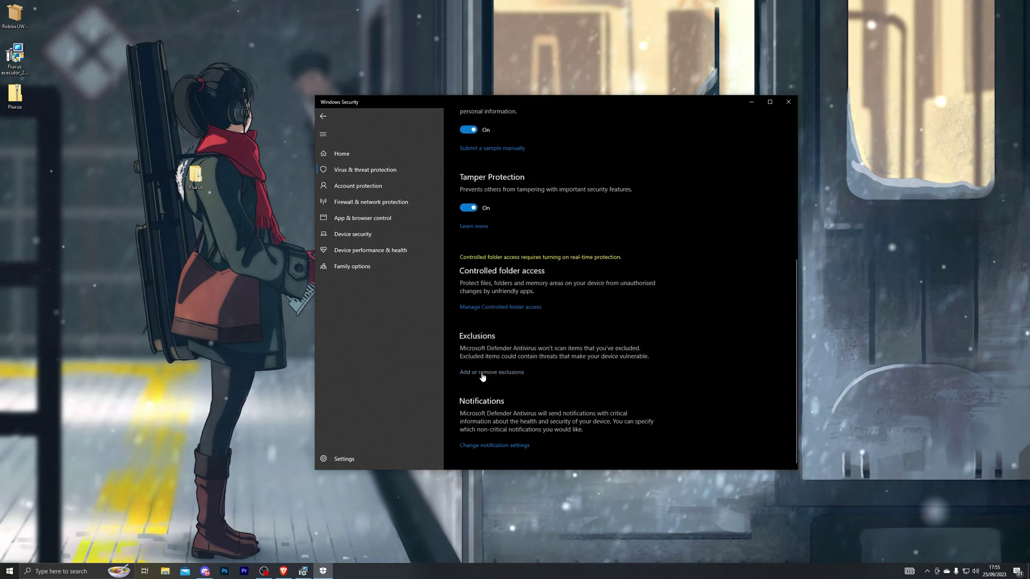
click(482, 374)
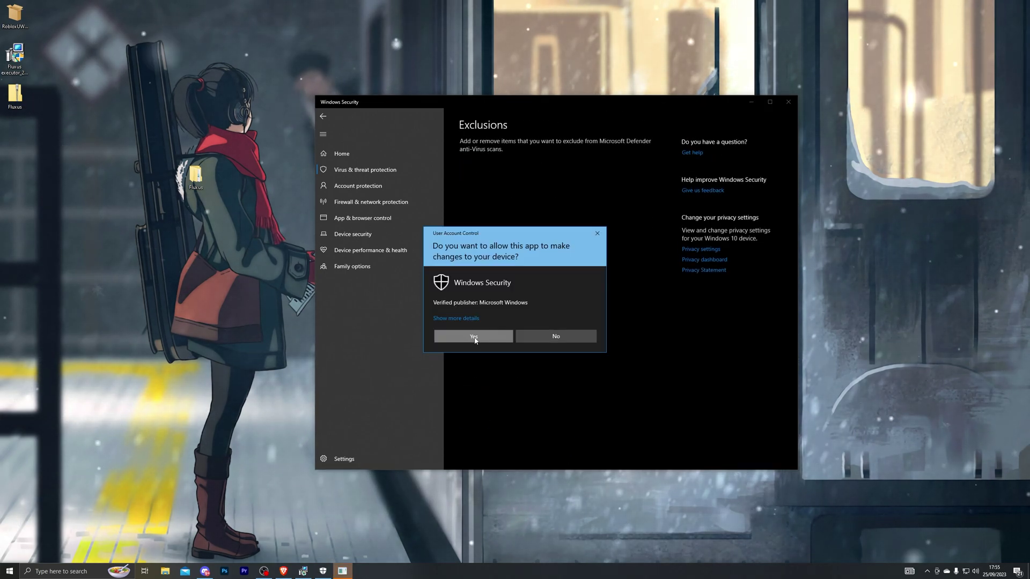
click(474, 336)
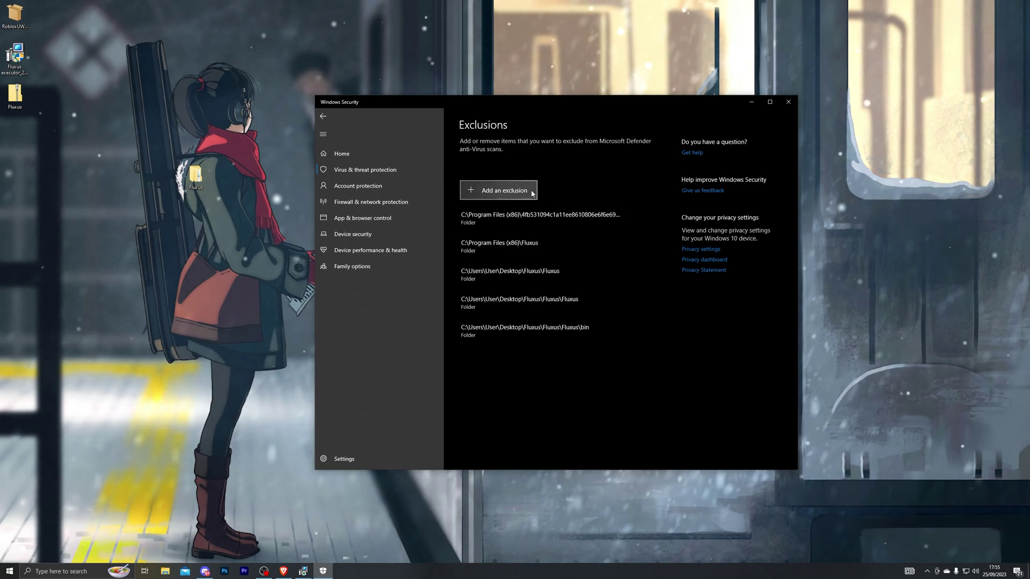
click(500, 195)
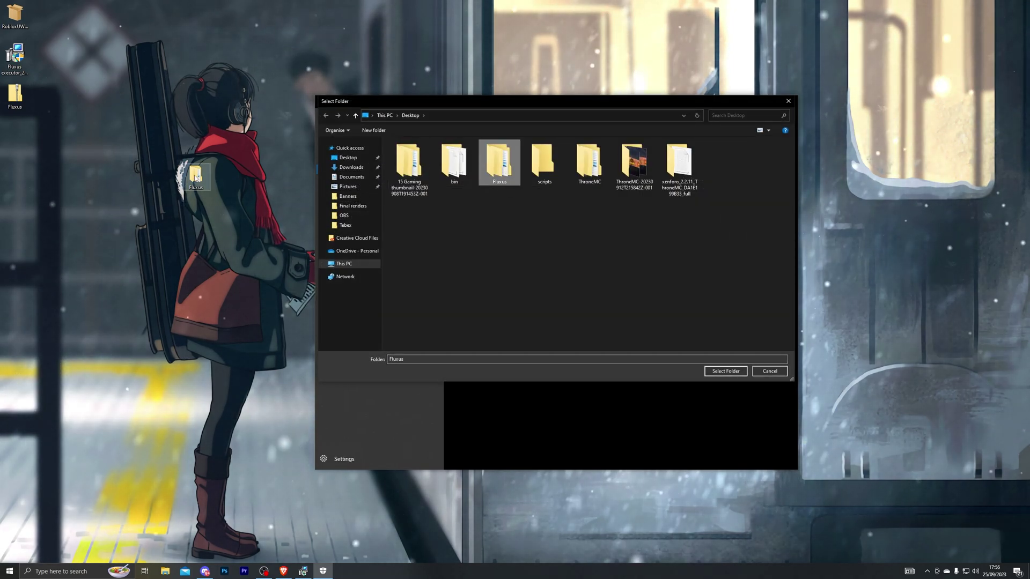
click(726, 371)
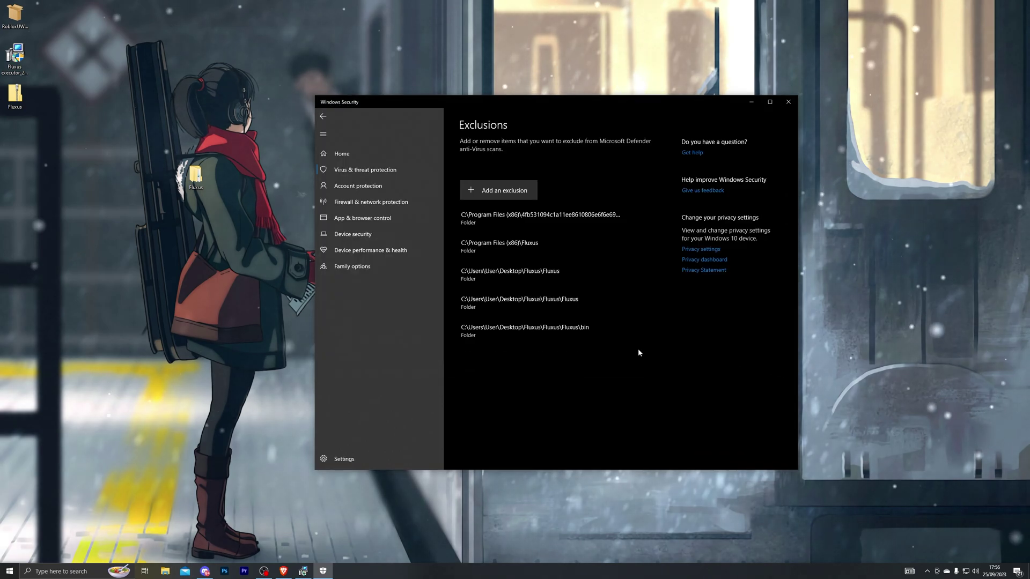
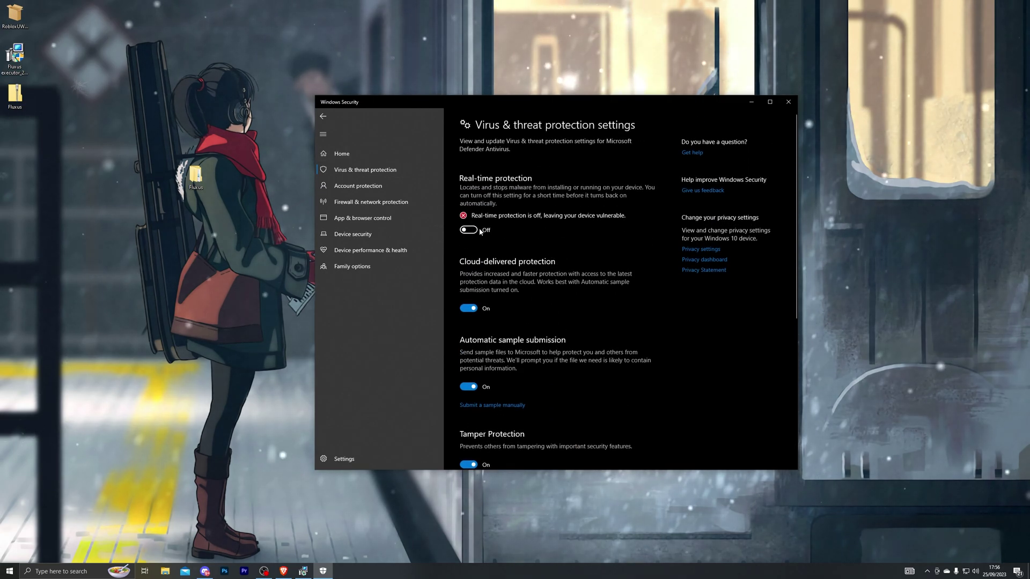
Step: Close Windows Security with real-time protection still off, and move the Fluxus folder toward the desktop centre
click(788, 101)
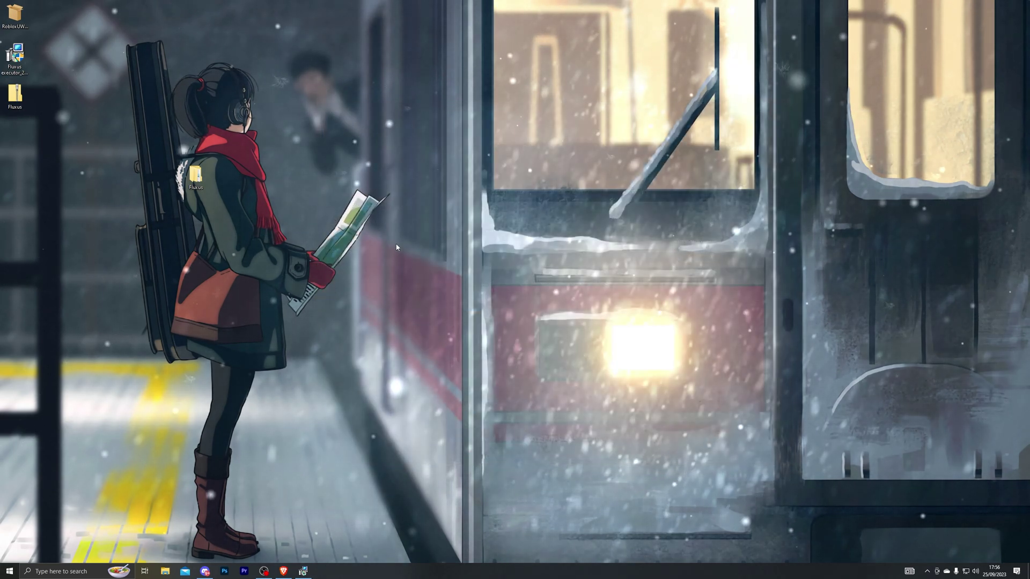
drag(202, 177, 322, 217)
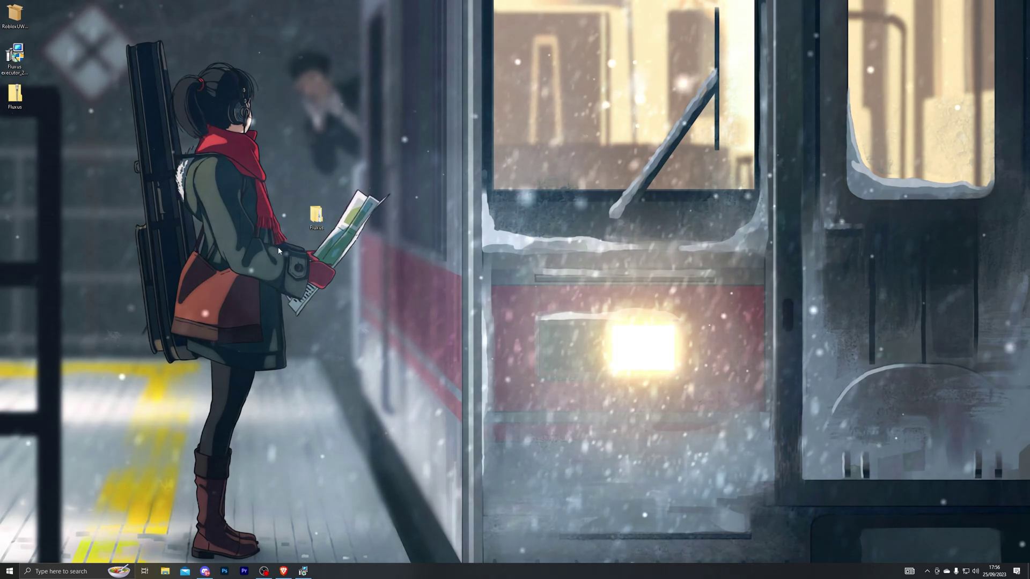
drag(400, 279, 256, 166)
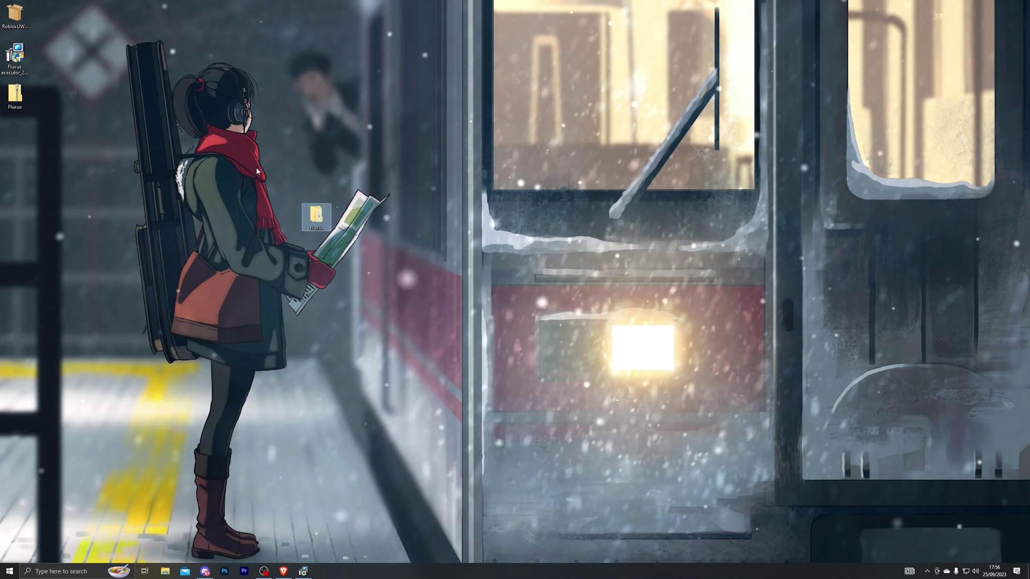
click(256, 167)
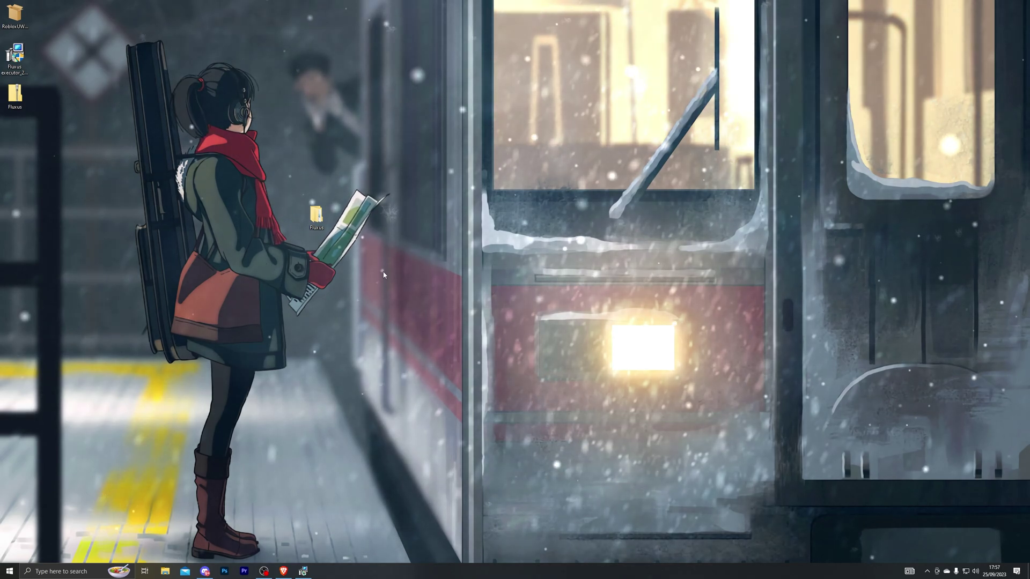
Step: Launch Fluxus V7 from the nested Fluxus folder, allowing it past SmartScreen and the UAC prompt
double_click(315, 215)
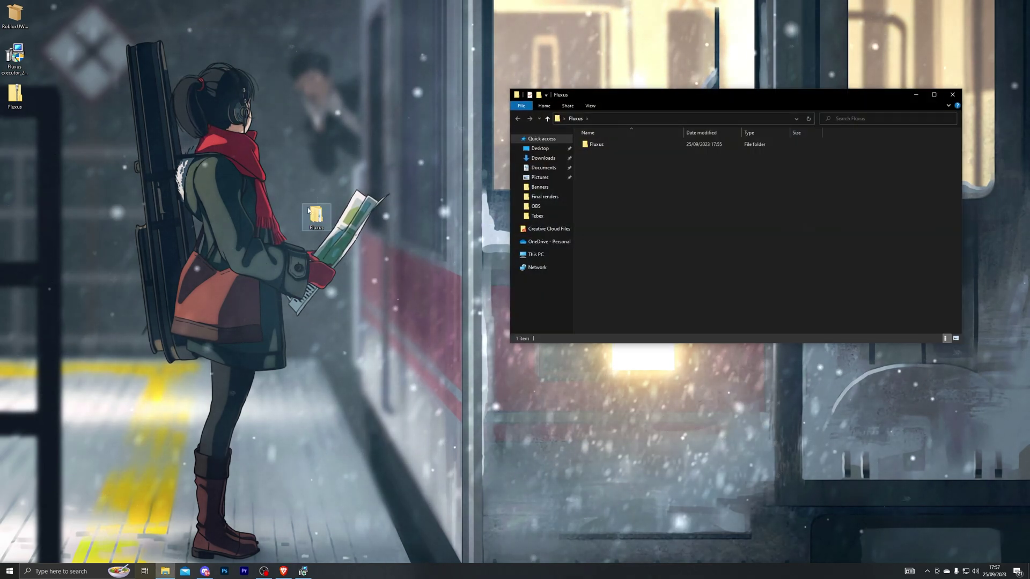
double_click(646, 145)
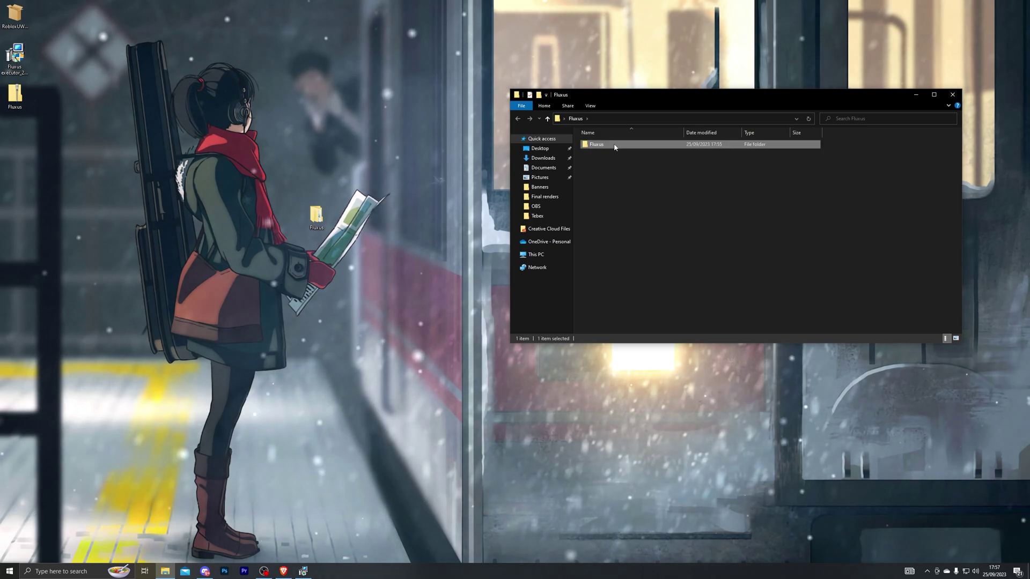
double_click(646, 145)
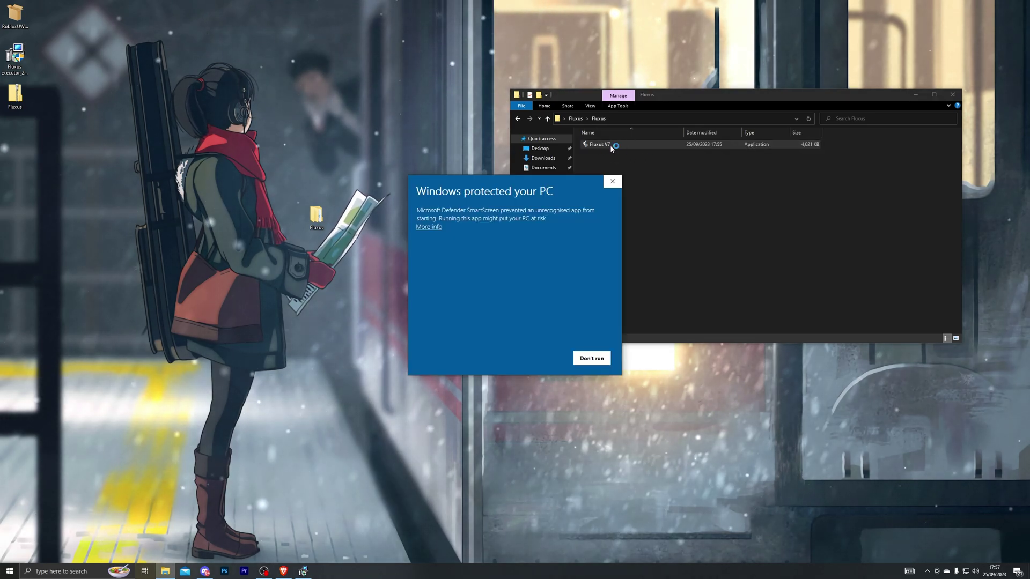
click(433, 228)
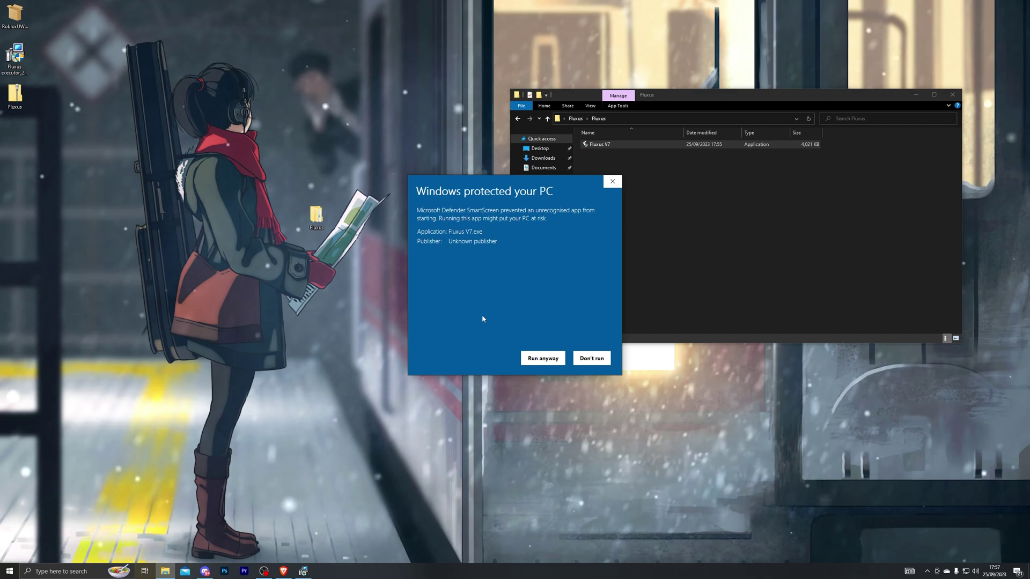
click(541, 358)
click(691, 286)
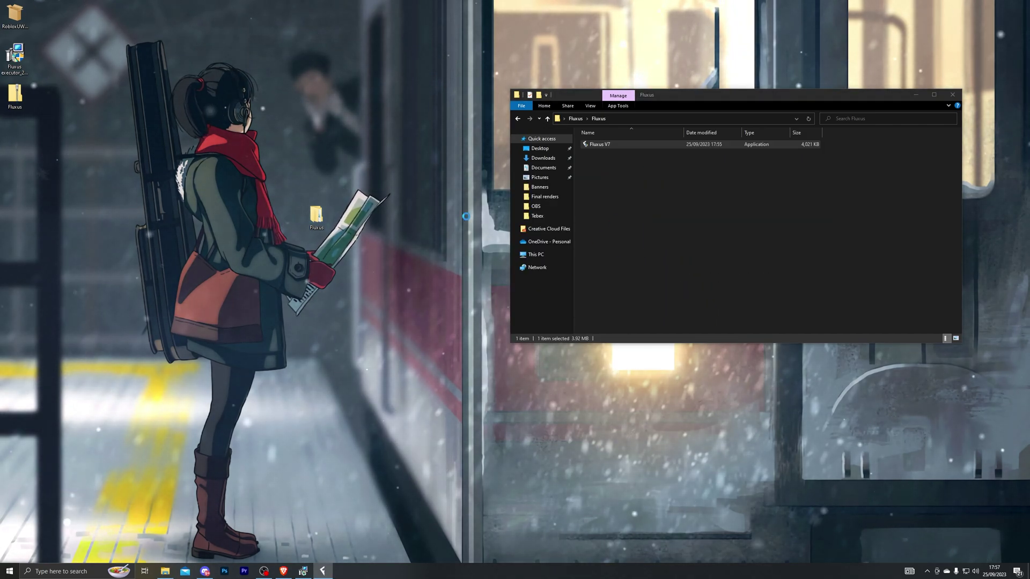
Step: Complete the Fluxus installer, then position the executor window and check its settings page
click(621, 340)
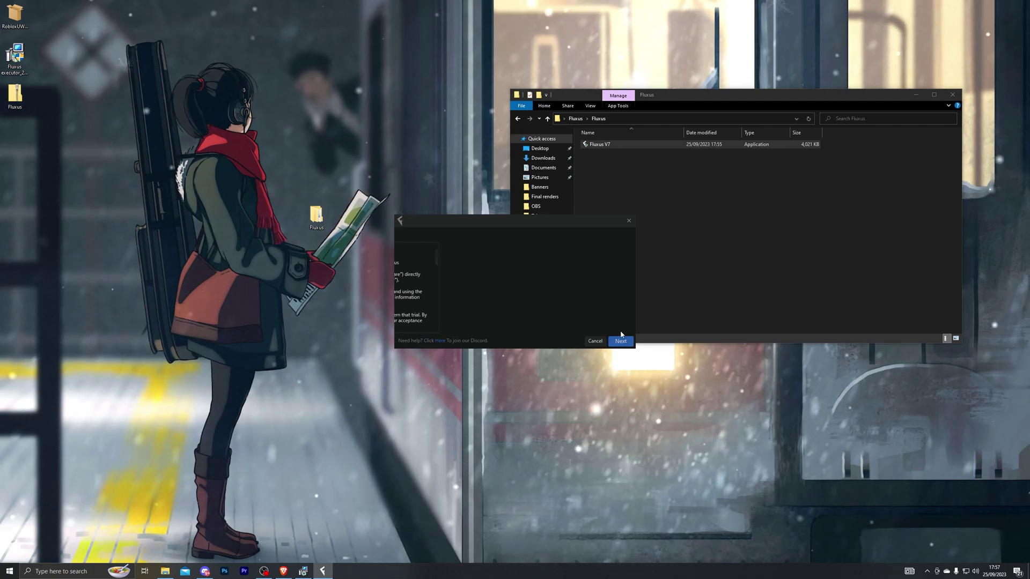
click(453, 279)
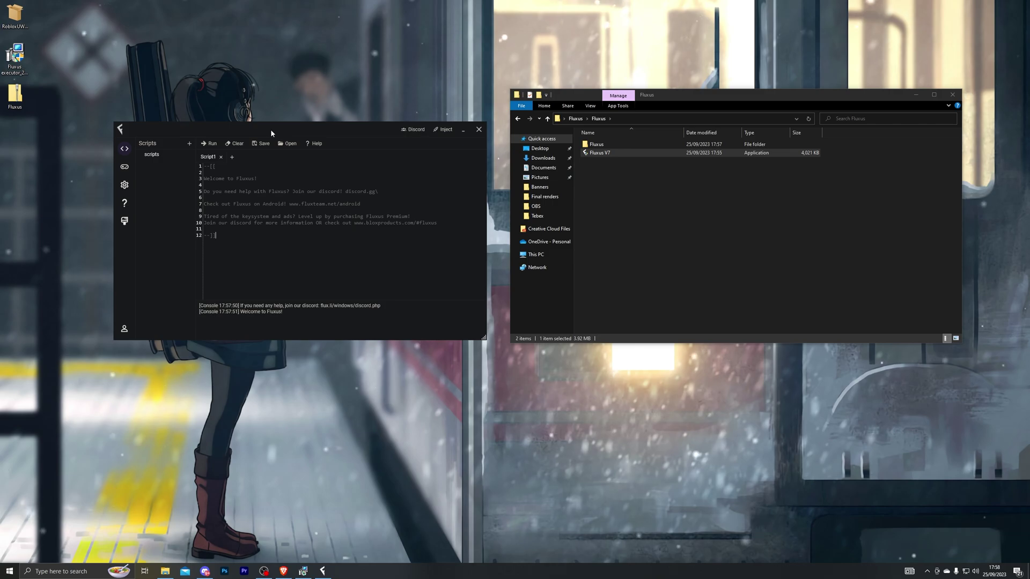
drag(271, 133, 267, 105)
click(120, 162)
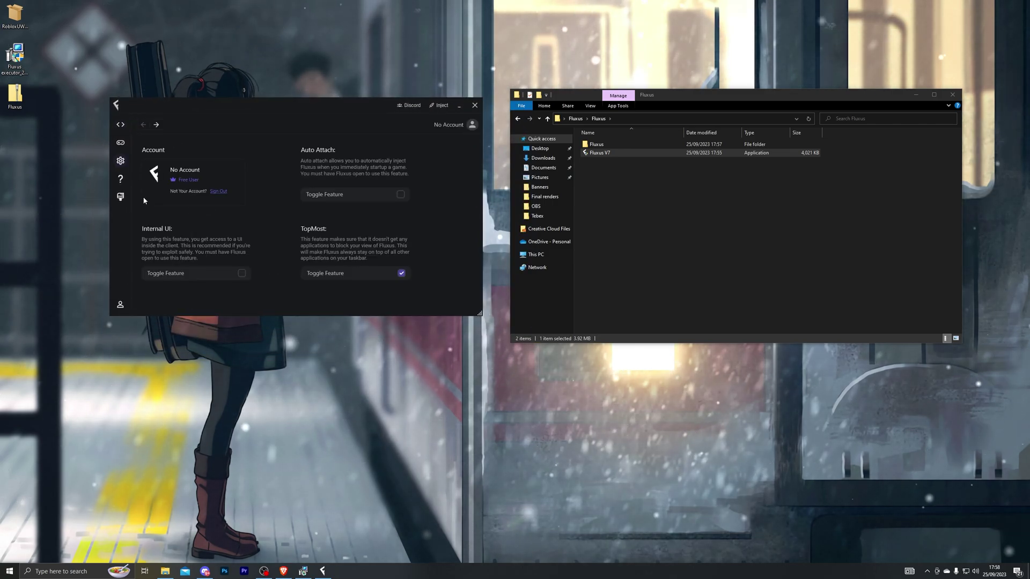
click(120, 124)
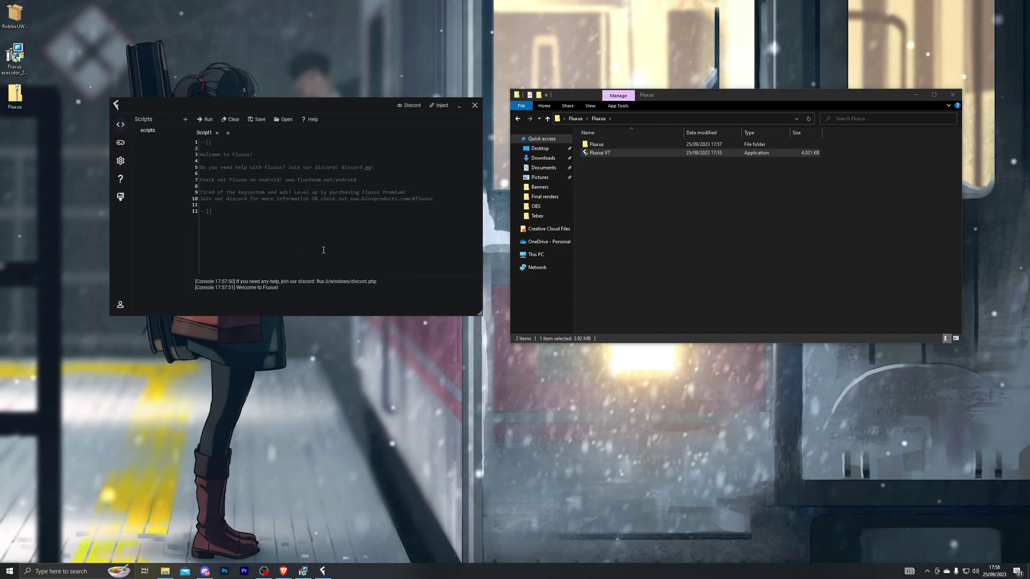
drag(316, 104, 294, 136)
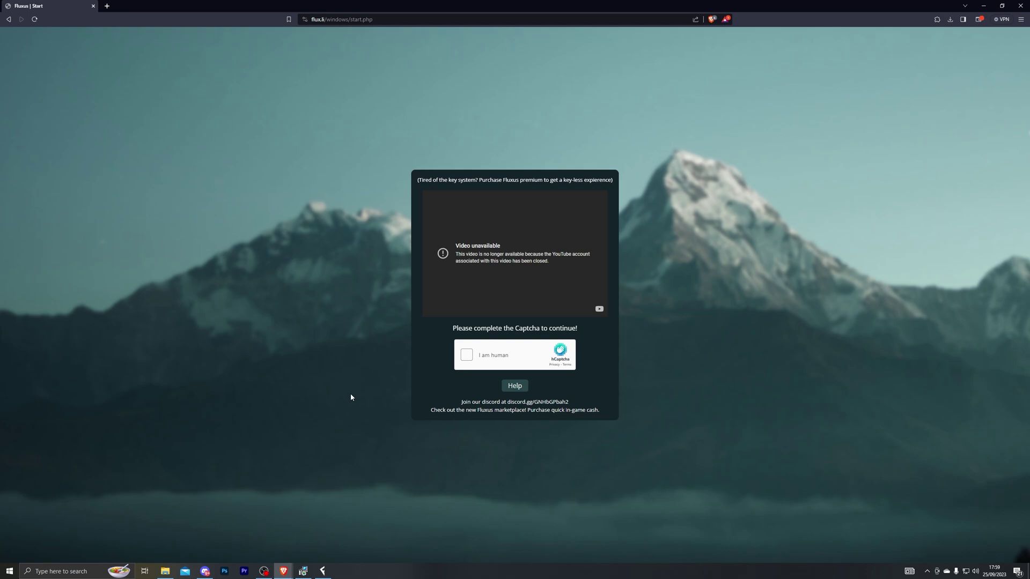
Step: Solve the hCaptcha and clear the first Linkvertise checkpoint using the streaming equipment ad
click(485, 360)
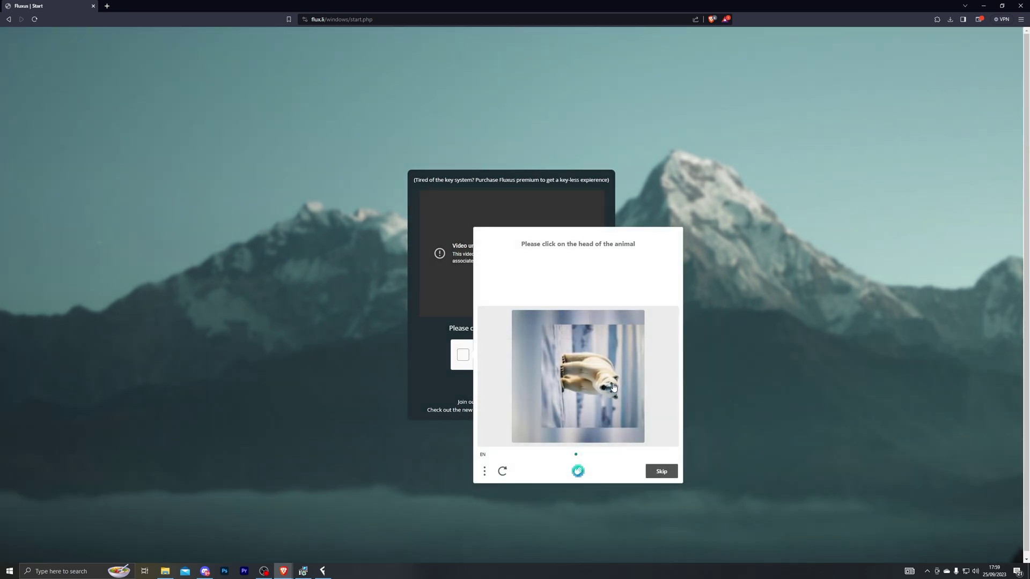
click(661, 471)
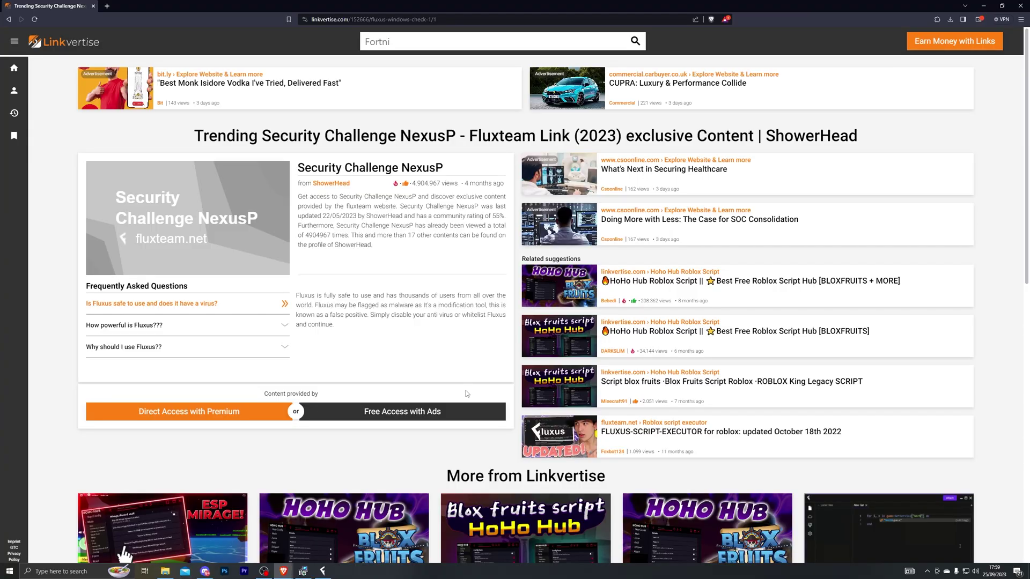
click(402, 416)
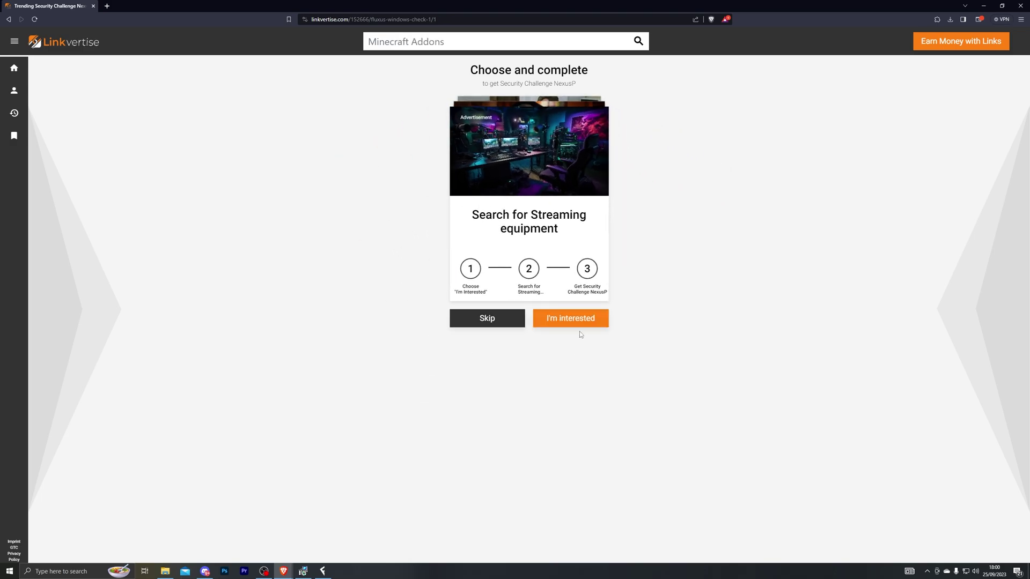
click(601, 326)
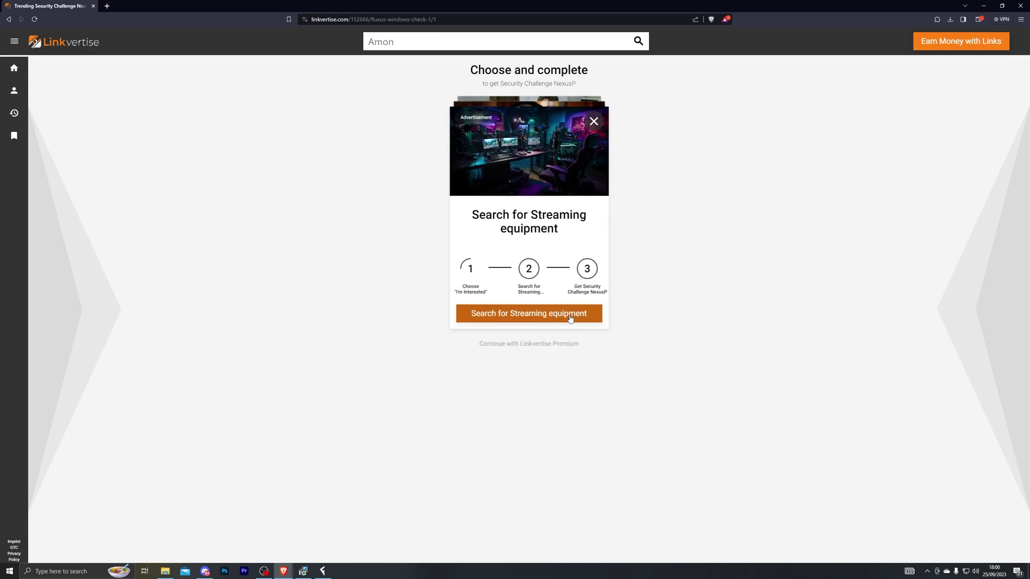
click(540, 313)
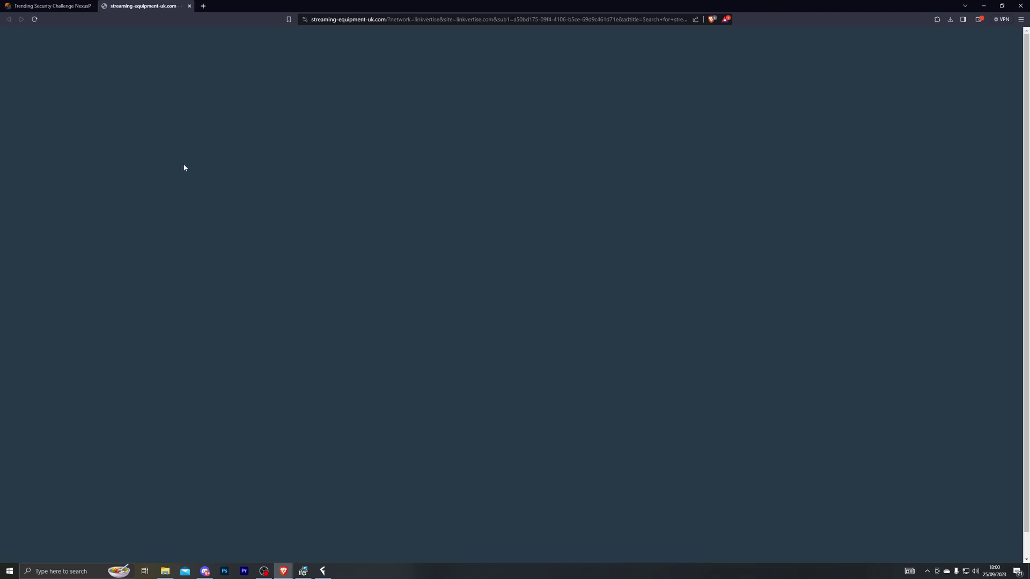
click(54, 11)
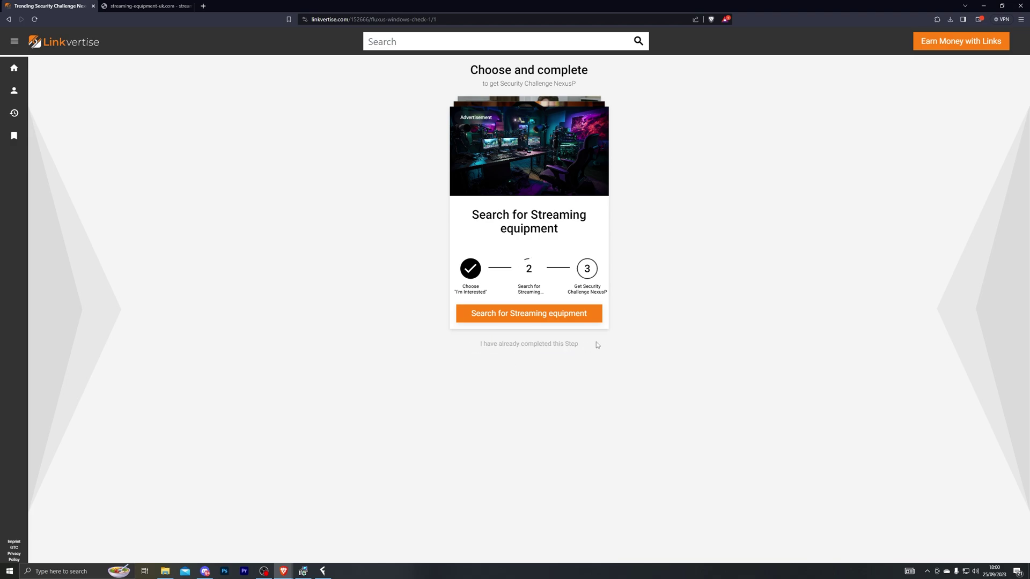
click(518, 345)
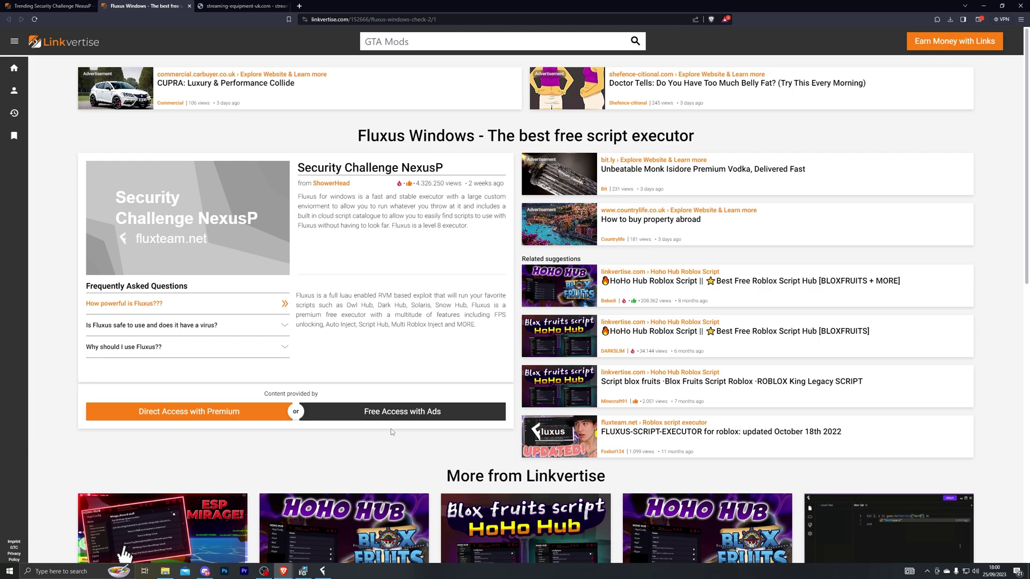
Step: Visit the advertised site, dismiss the Linkvertise Premium offer and mark the second step completed
click(405, 413)
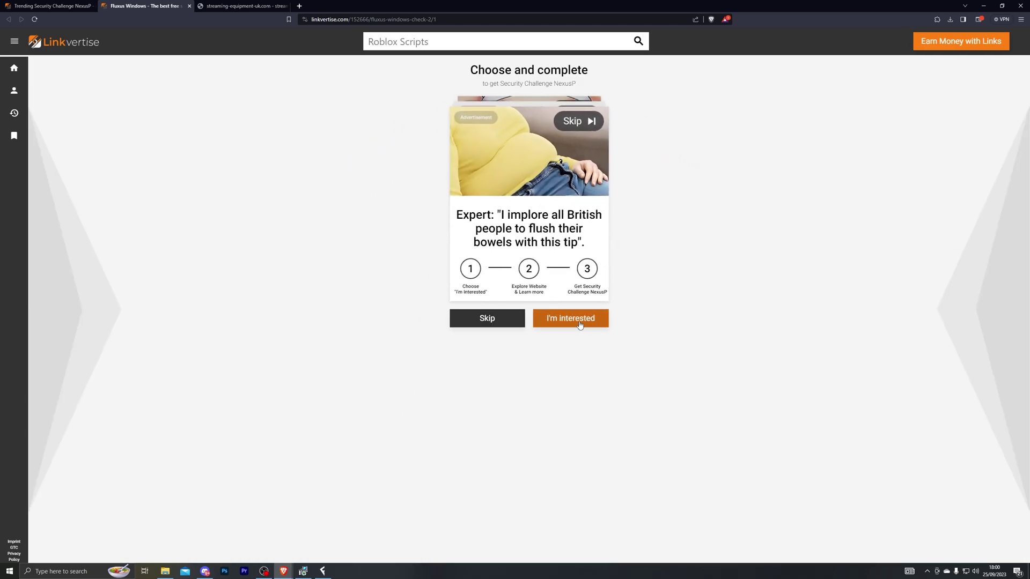
click(576, 319)
click(510, 314)
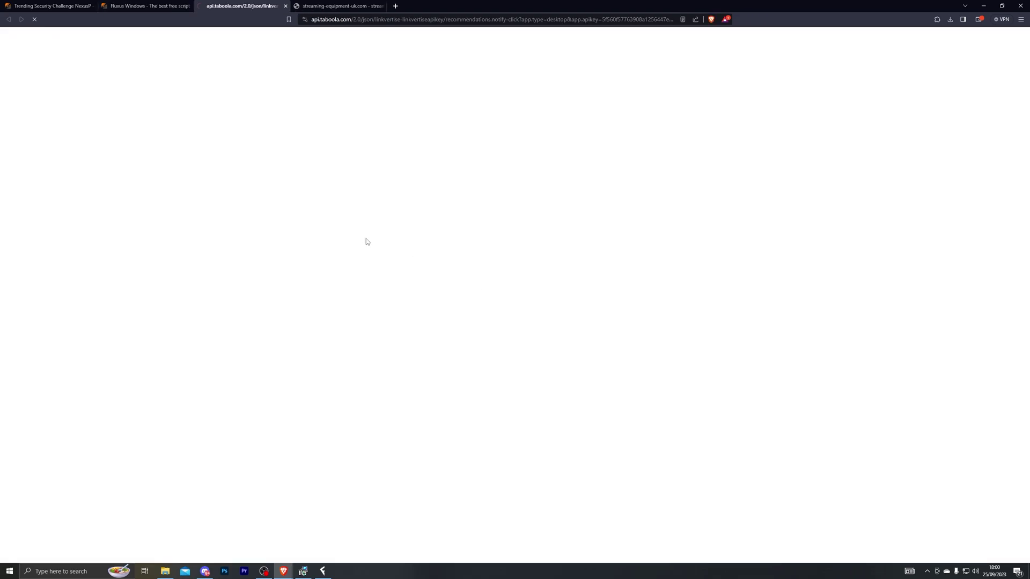
click(149, 7)
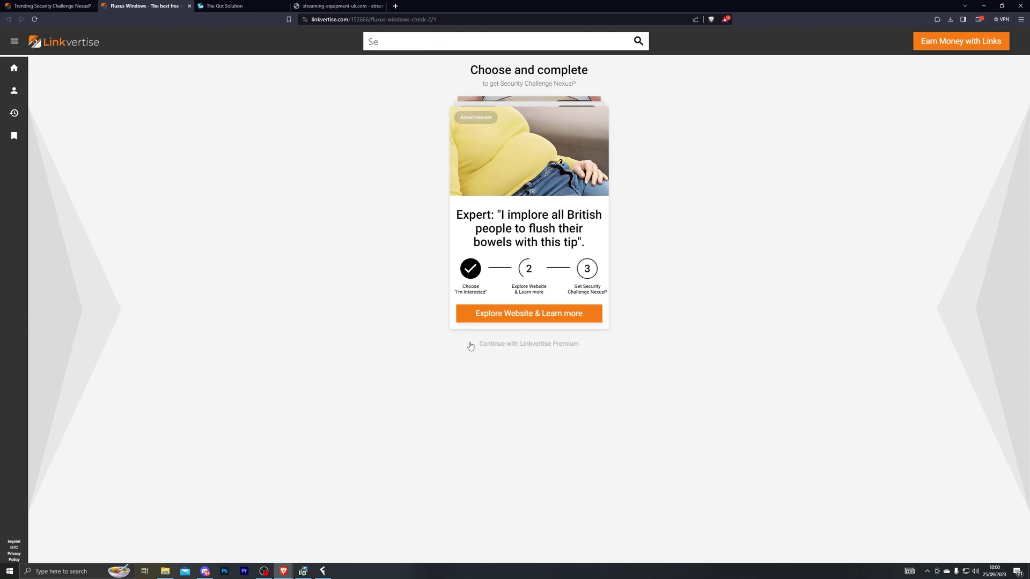
click(584, 345)
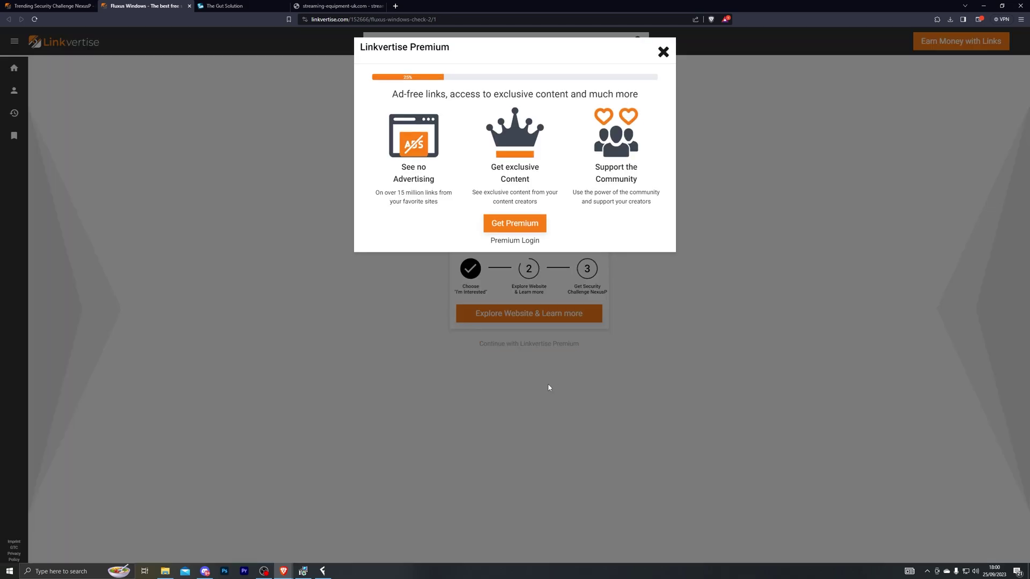
click(682, 74)
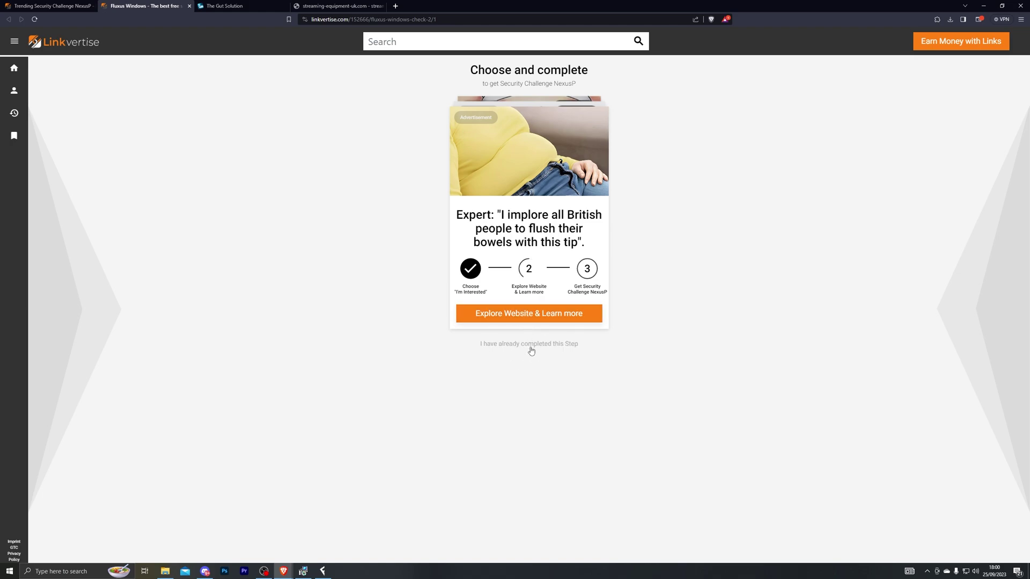
click(499, 345)
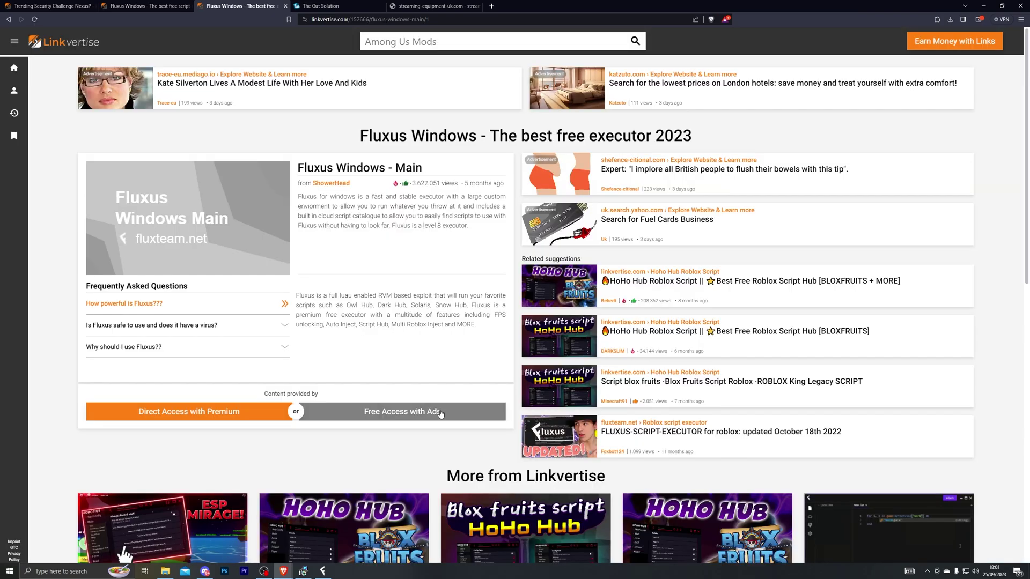
Step: Open the third ad's website, then confirm the final checkpoint to reveal the Fluxus key
click(427, 475)
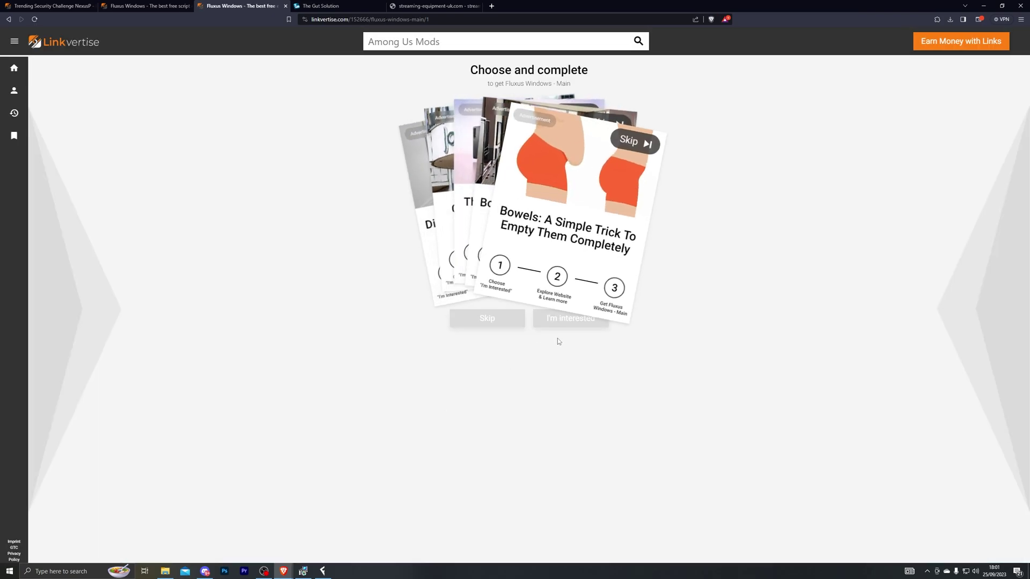
click(574, 319)
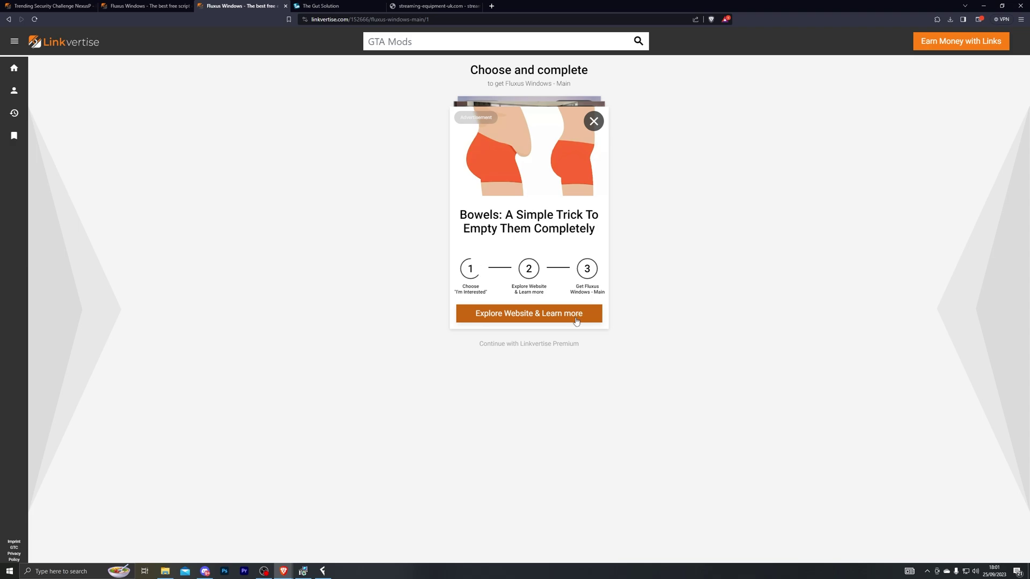
click(574, 317)
click(257, 3)
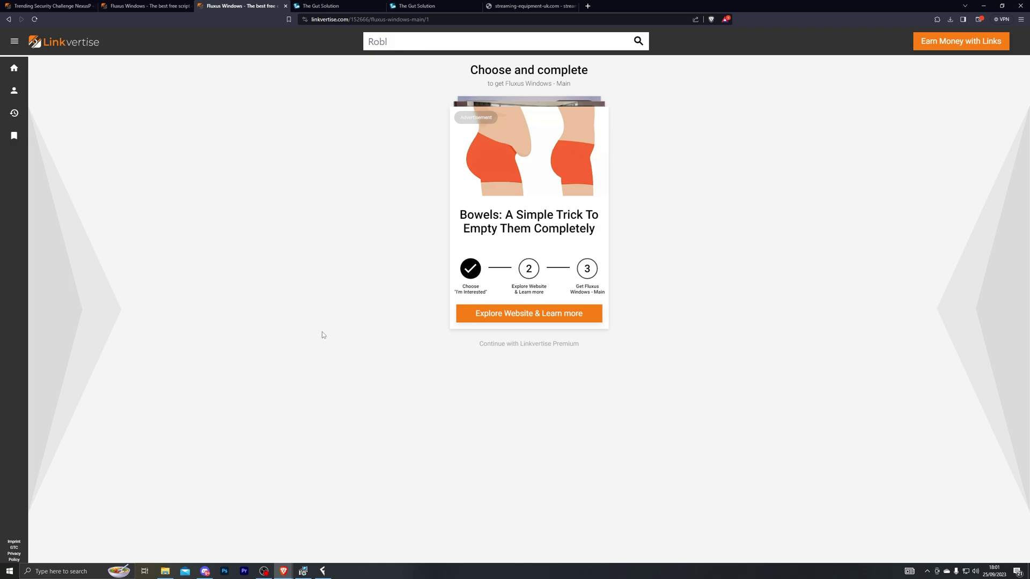
click(569, 344)
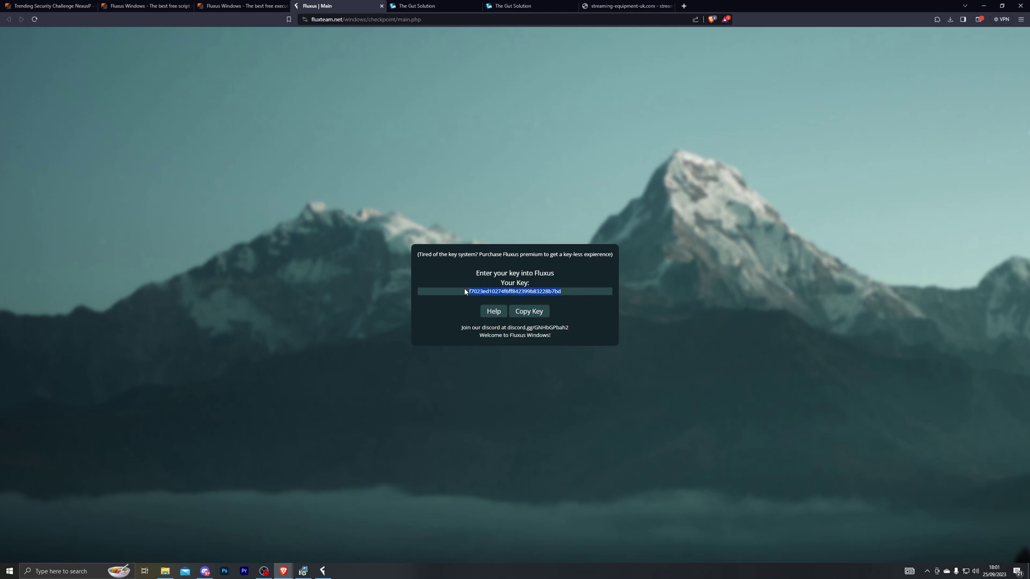
Step: Place the Fluxus executor beside the browser's key box and select the key text
click(317, 570)
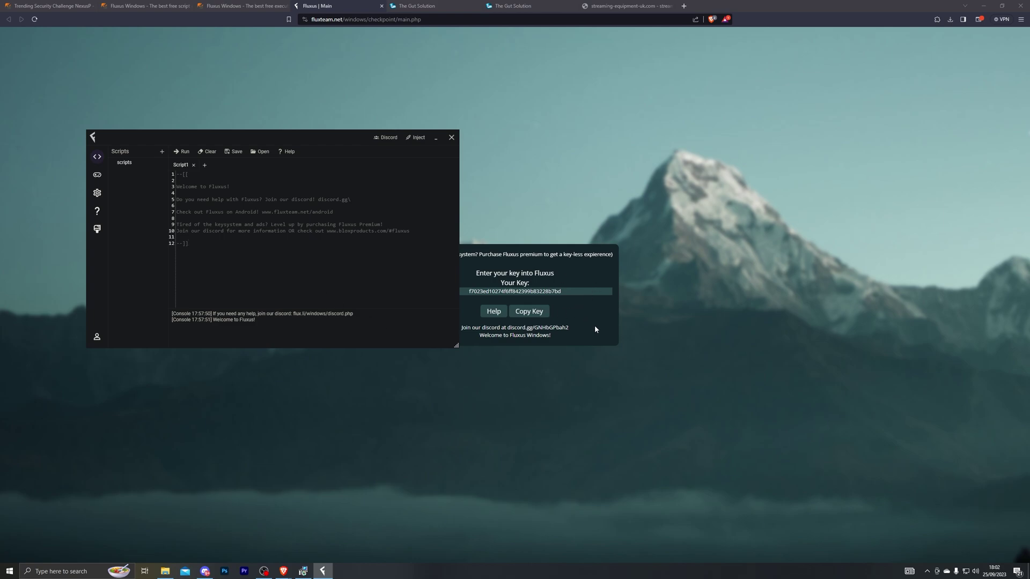
drag(274, 138, 793, 259)
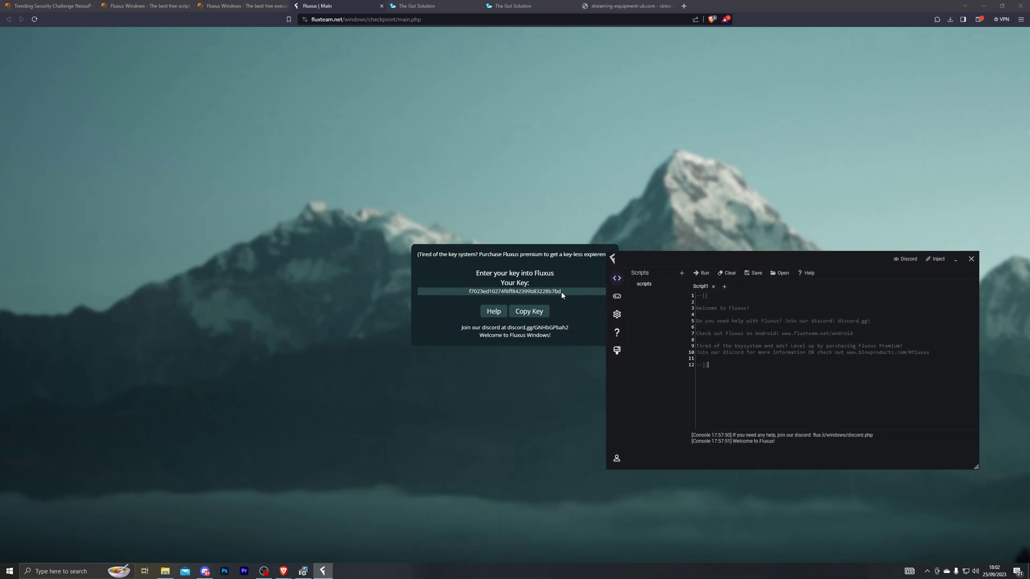
drag(561, 291, 494, 289)
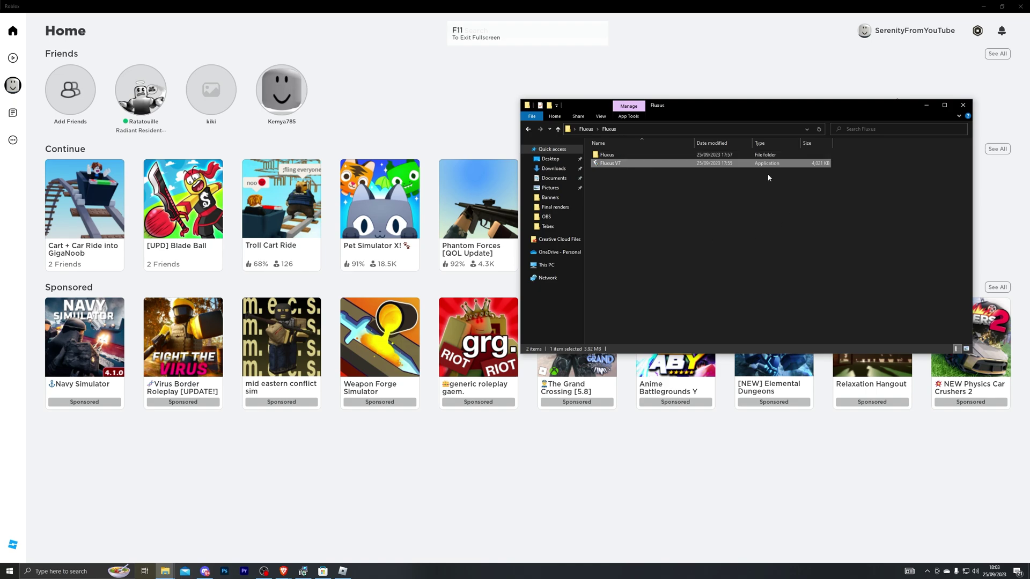
Step: Relaunch Fluxus V7 as administrator from the desktop's Fluxus > Fluxus > Fluxus folder
double_click(608, 155)
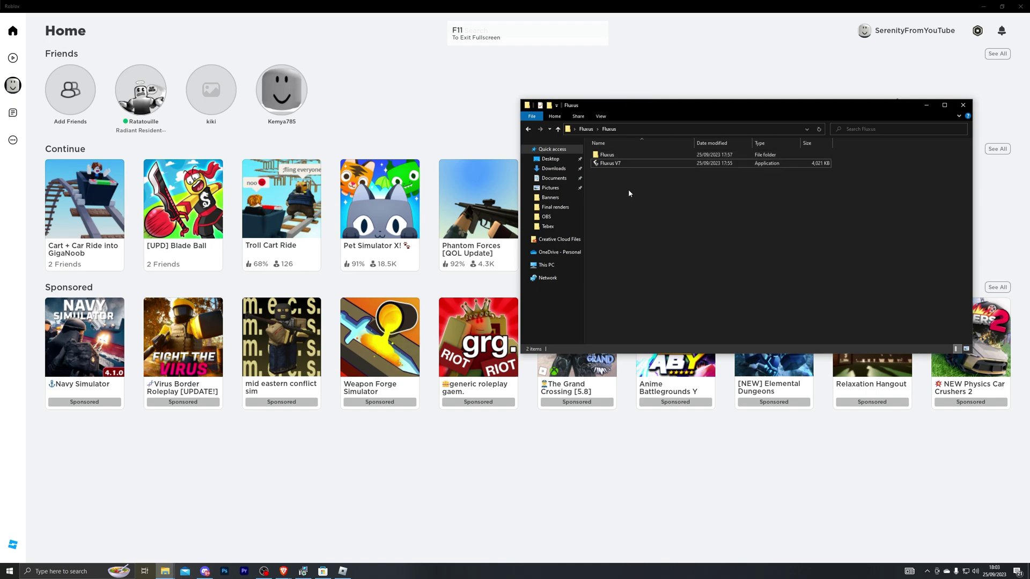
click(963, 105)
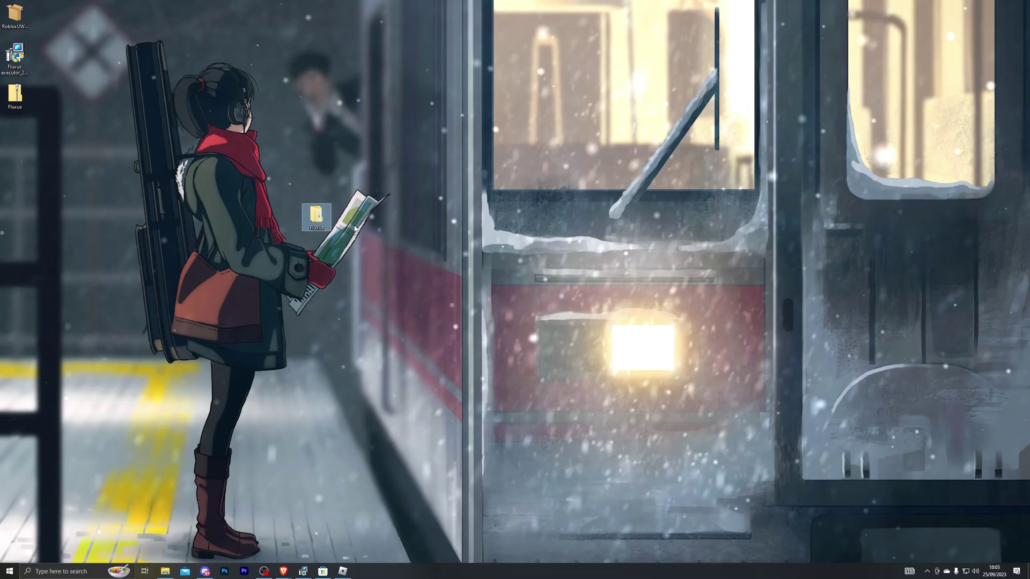
double_click(317, 216)
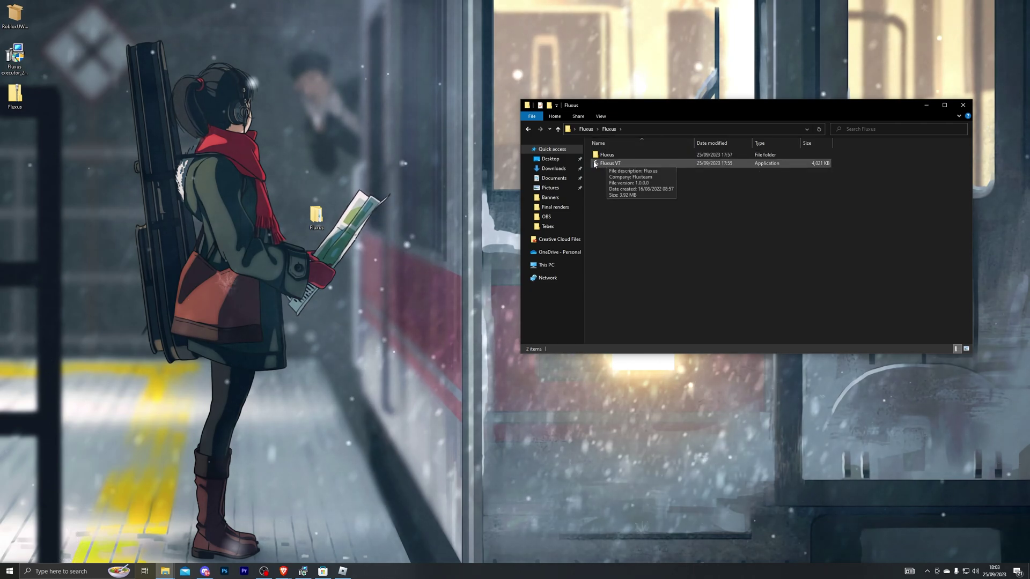
double_click(609, 156)
double_click(607, 155)
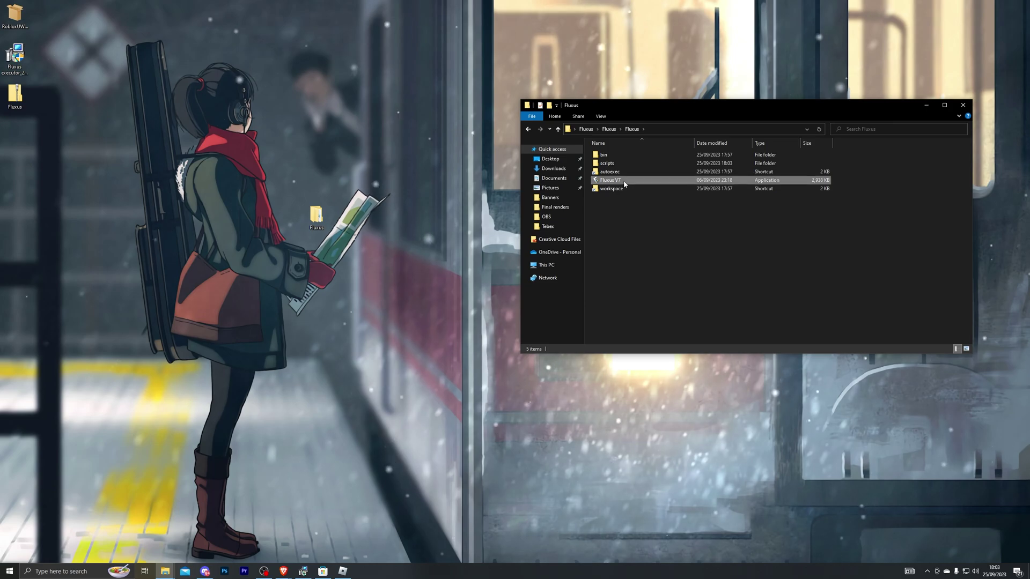
double_click(610, 180)
click(704, 298)
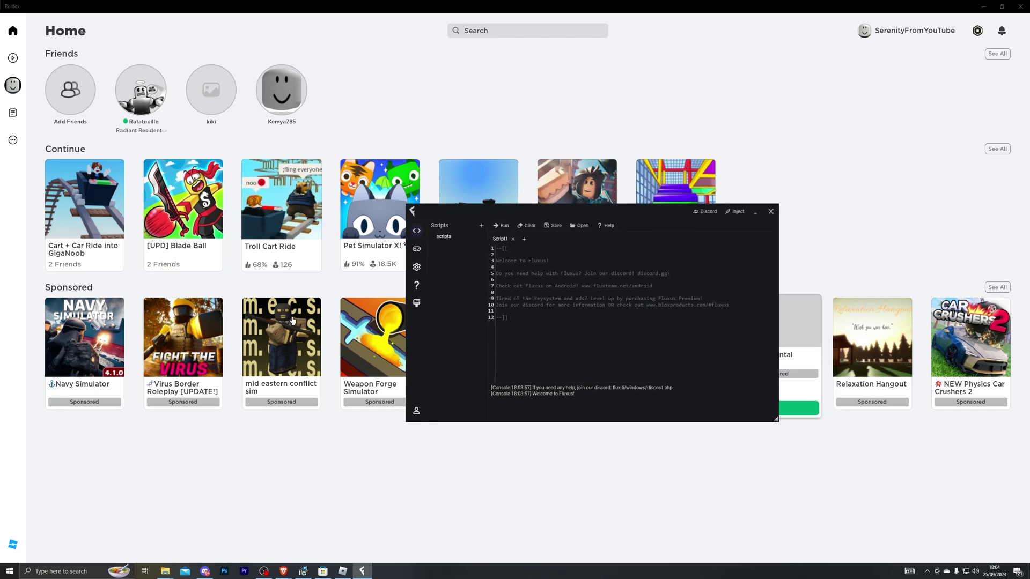
Step: Start Cart + Car Ride into GigaNoob, paste the Infinite Yield script into Fluxus, and minimise it
click(93, 270)
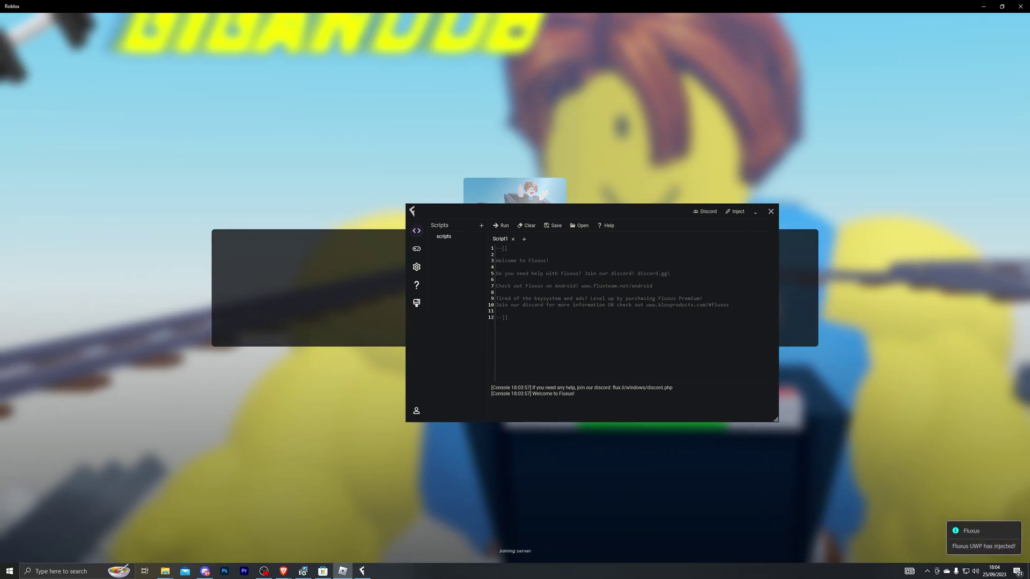
key(ctrl+a)
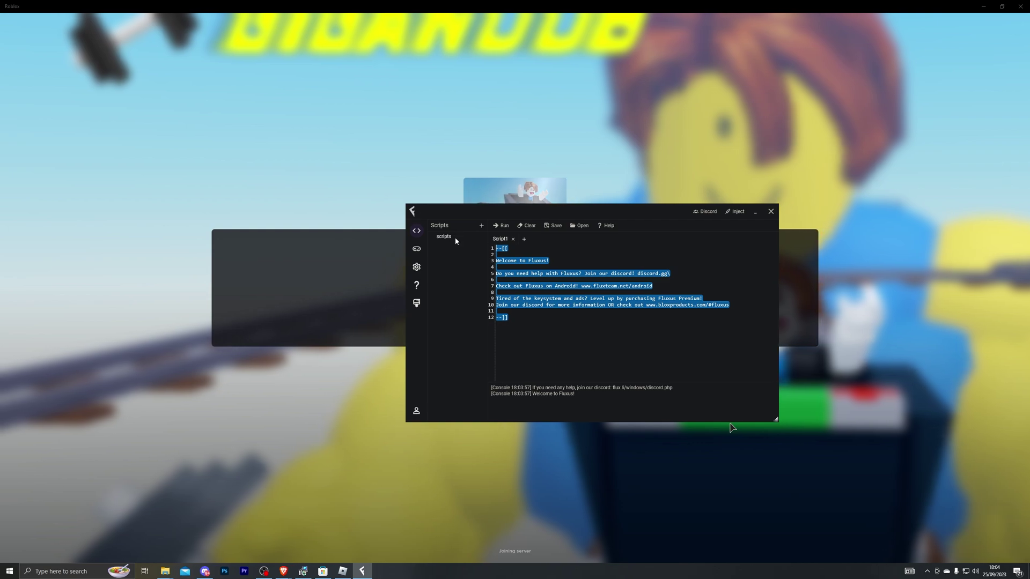
key(ctrl+v)
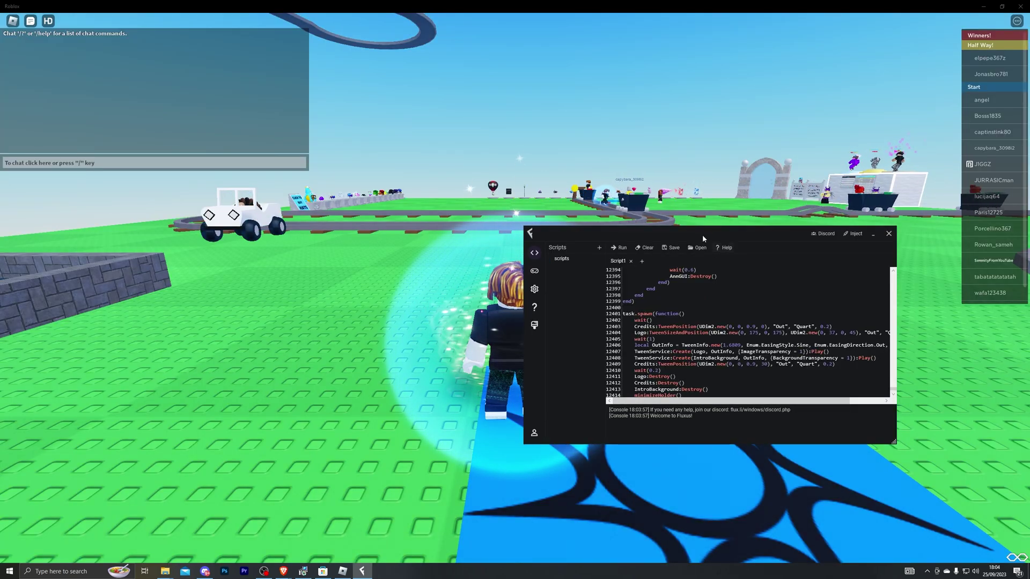
drag(680, 234, 493, 207)
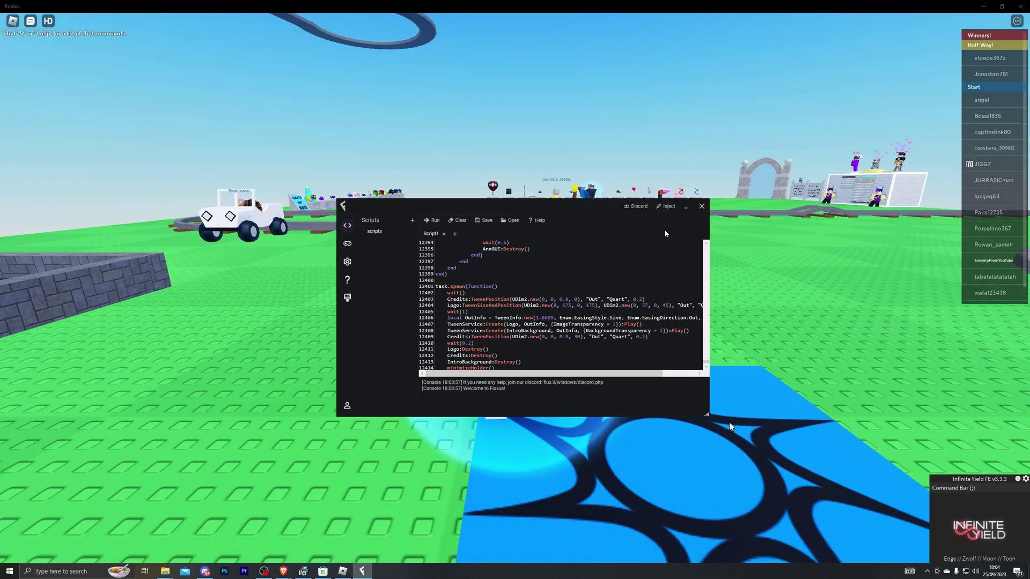
click(686, 207)
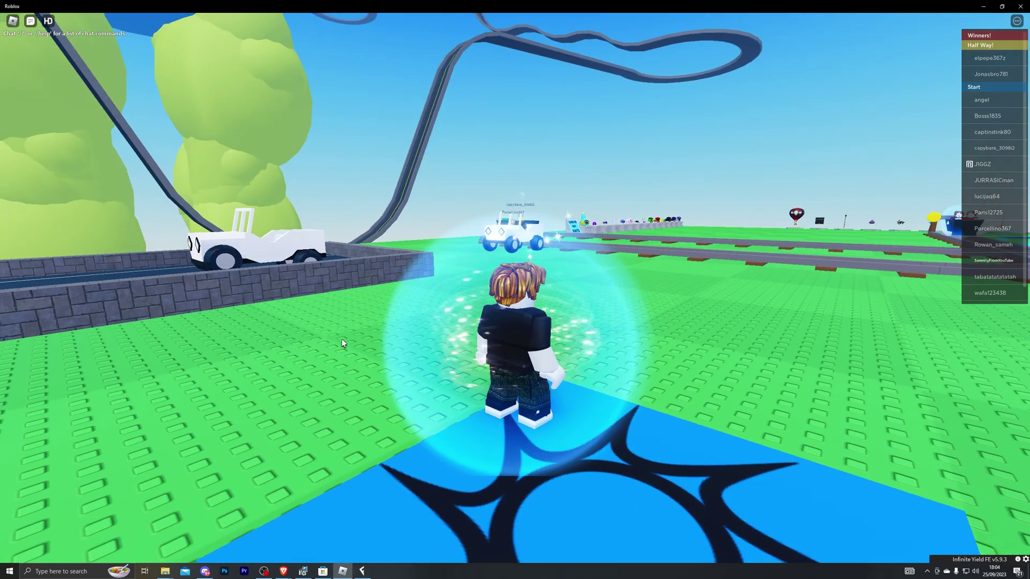
Step: Walk the character forward in-game and turn the camera toward the hat stand
mouse_move(966, 560)
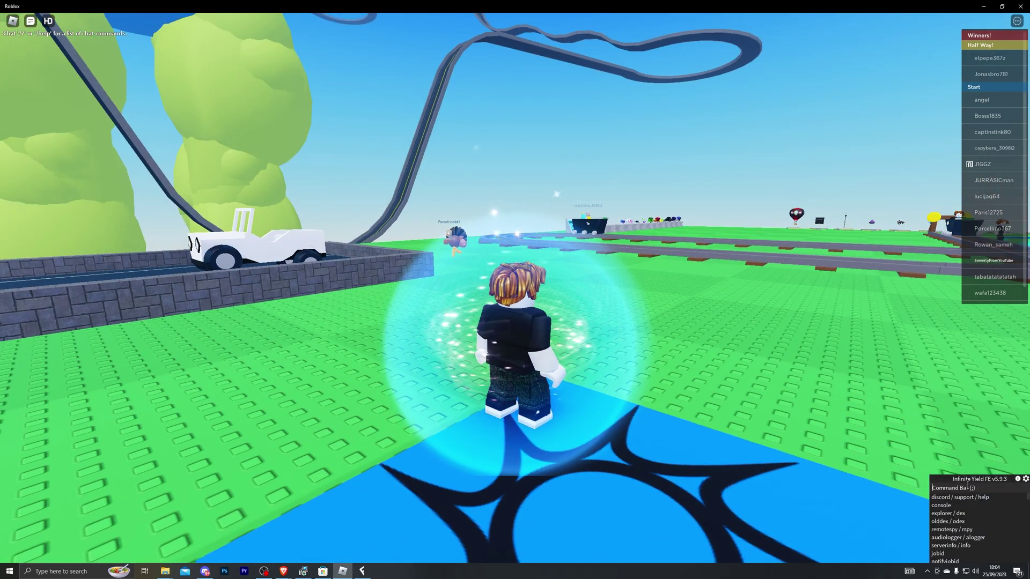
key(w)
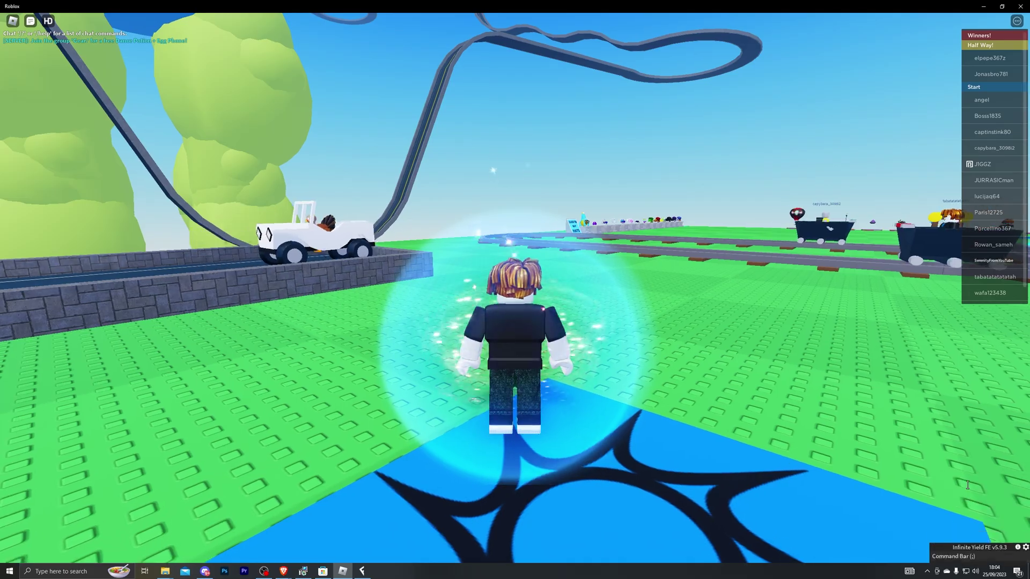
key(Right)
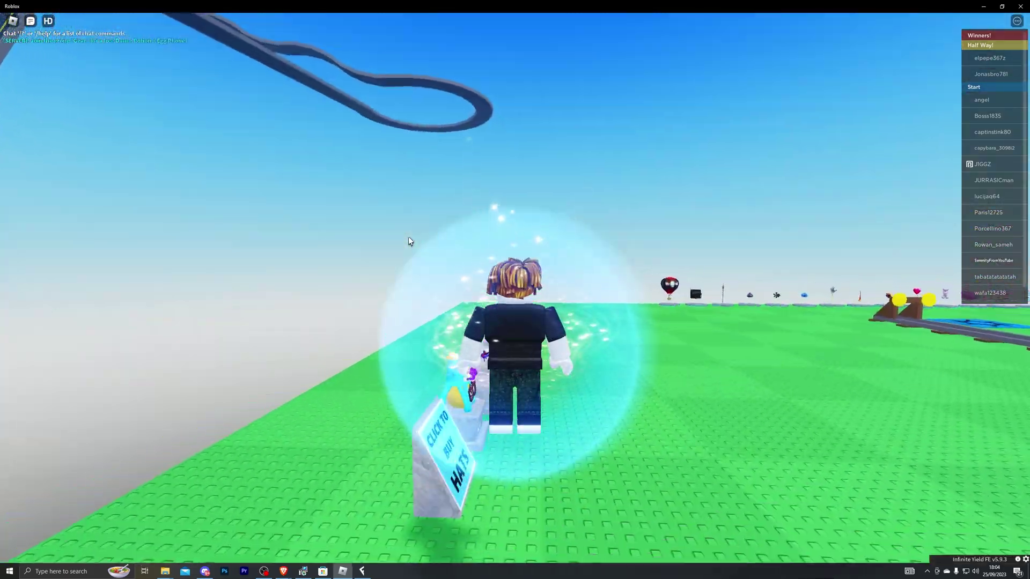